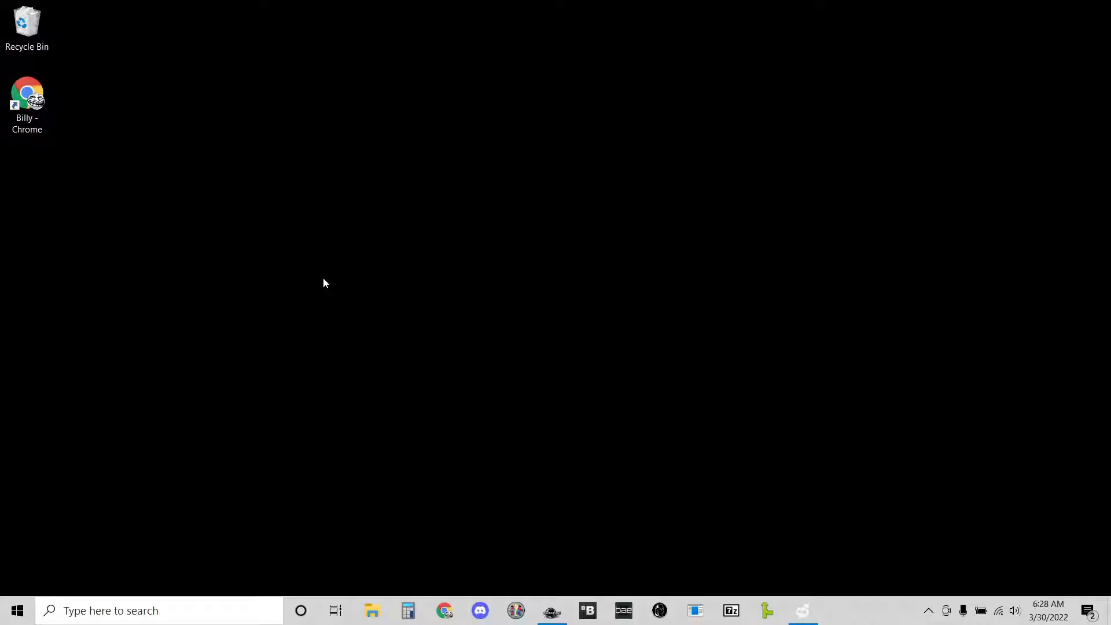
# - Switch to the Creation Kit with P90.esp loaded and open the Object Window
pyautogui.click(556, 609)
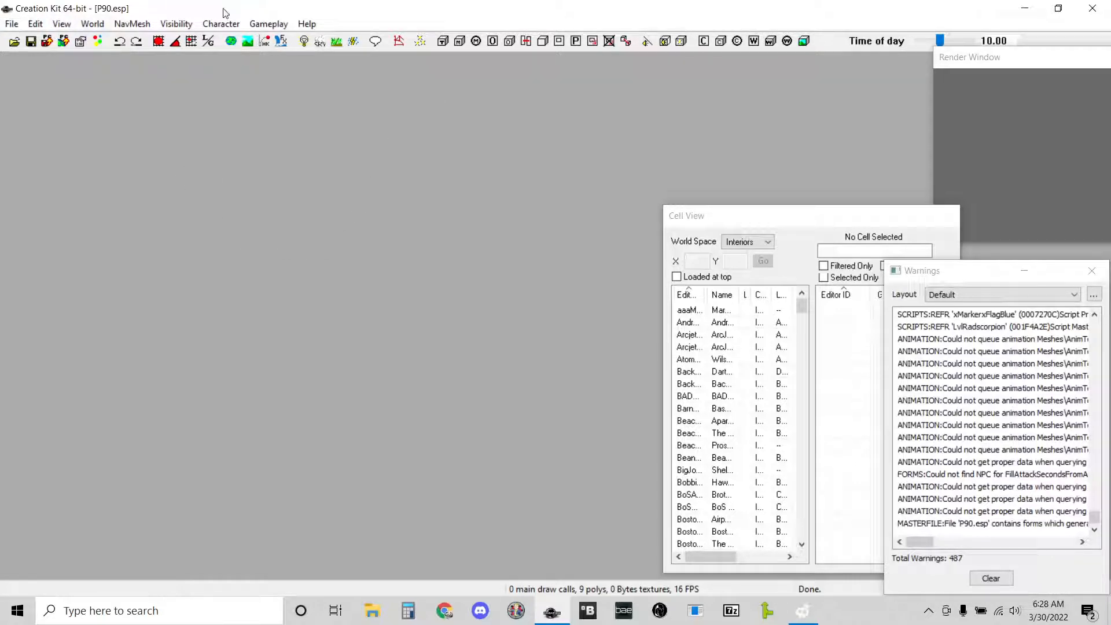
pyautogui.click(62, 24)
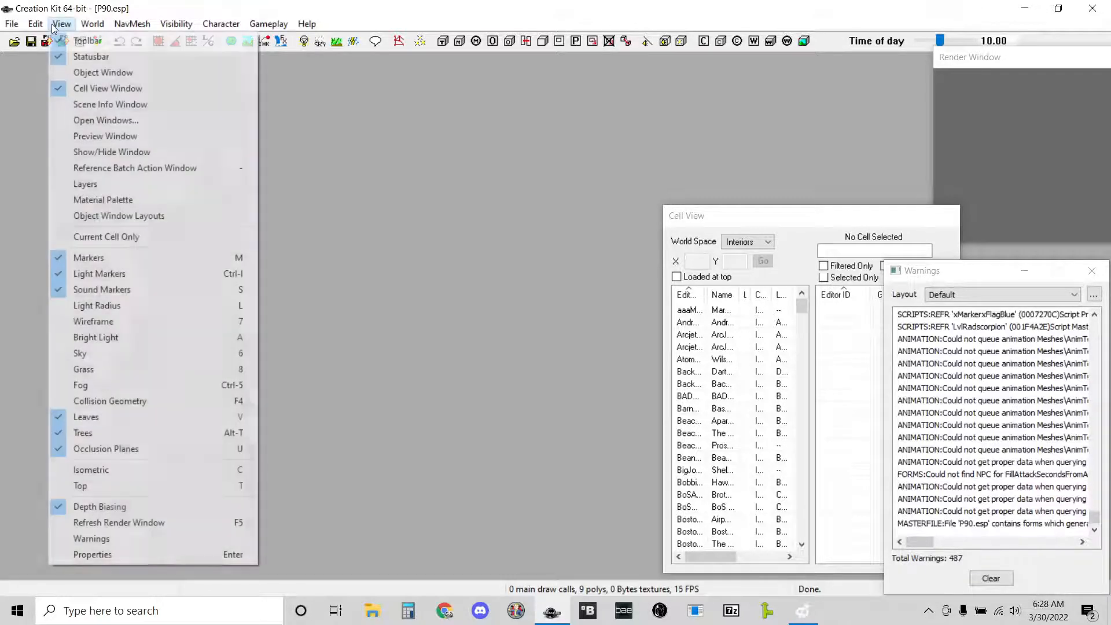
pyautogui.click(69, 23)
pyautogui.click(62, 24)
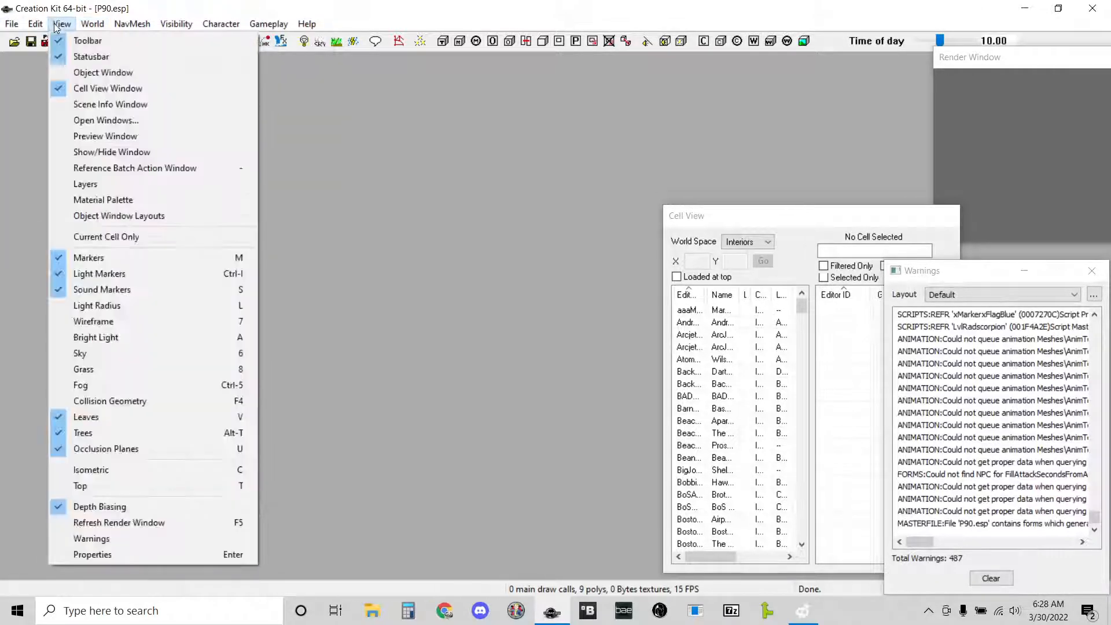
pyautogui.click(78, 72)
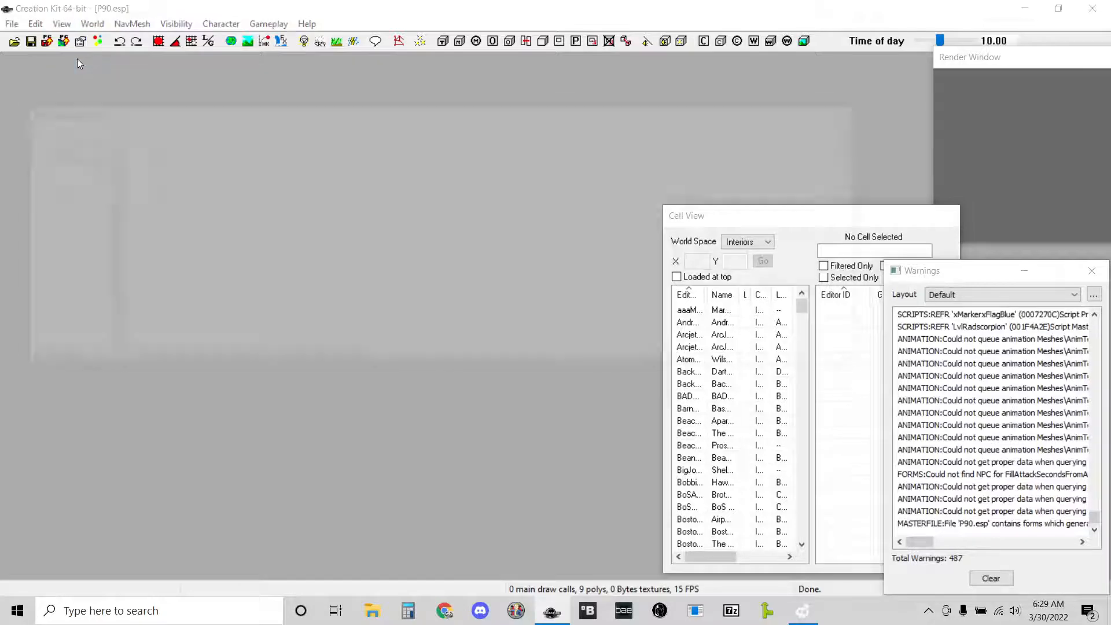
pyautogui.scroll(1, 44, 183)
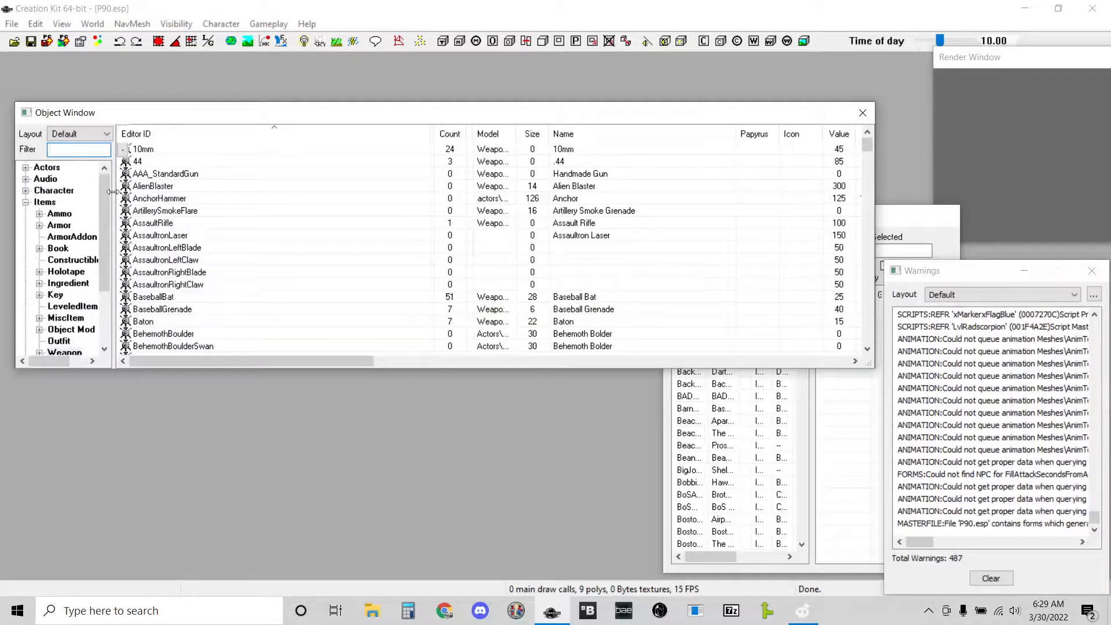
# - List the weapon records of the Items category in the Object Window
pyautogui.click(25, 202)
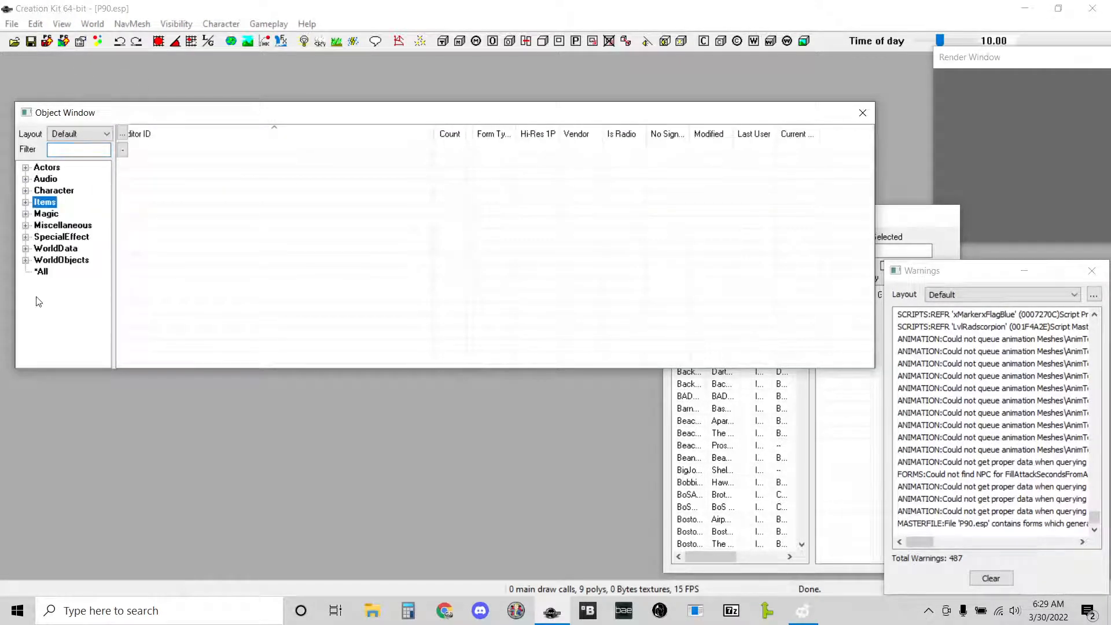
pyautogui.click(53, 214)
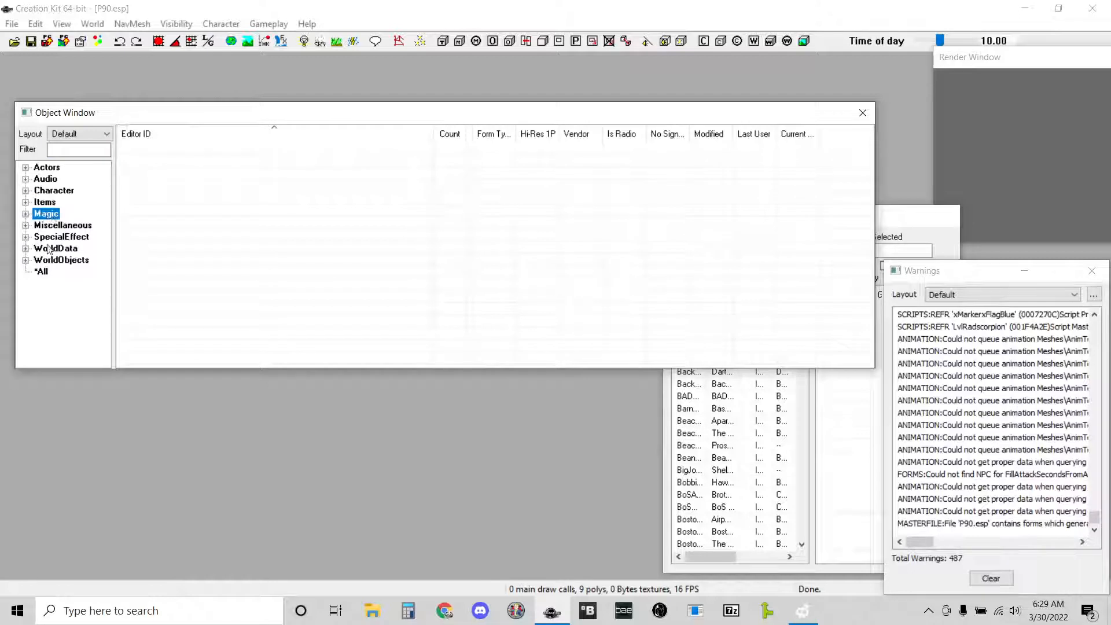
pyautogui.click(41, 203)
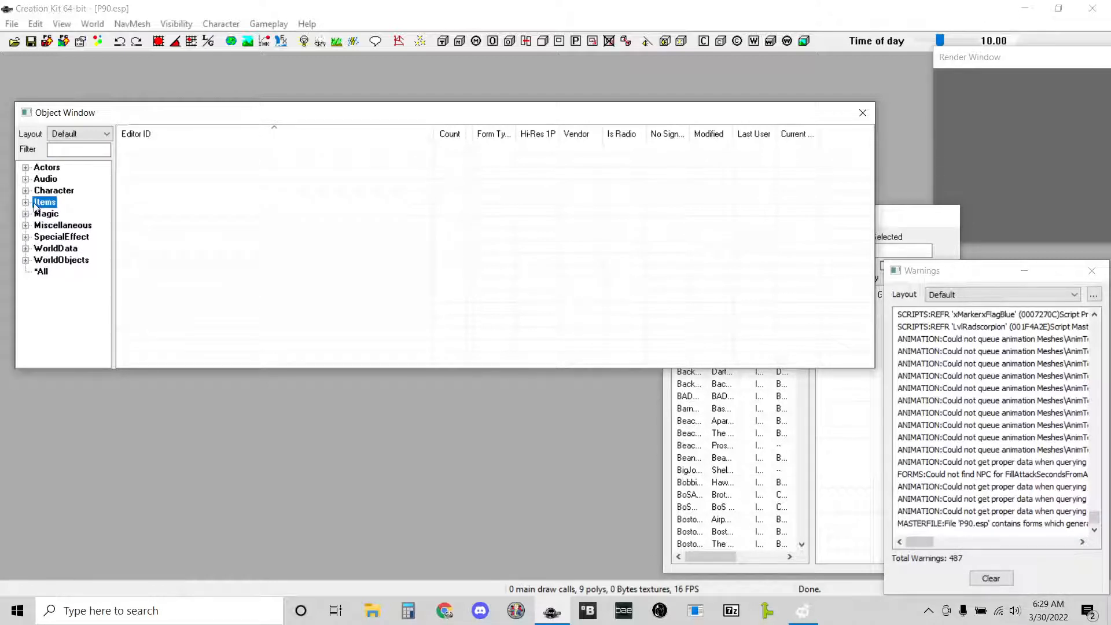
pyautogui.click(26, 202)
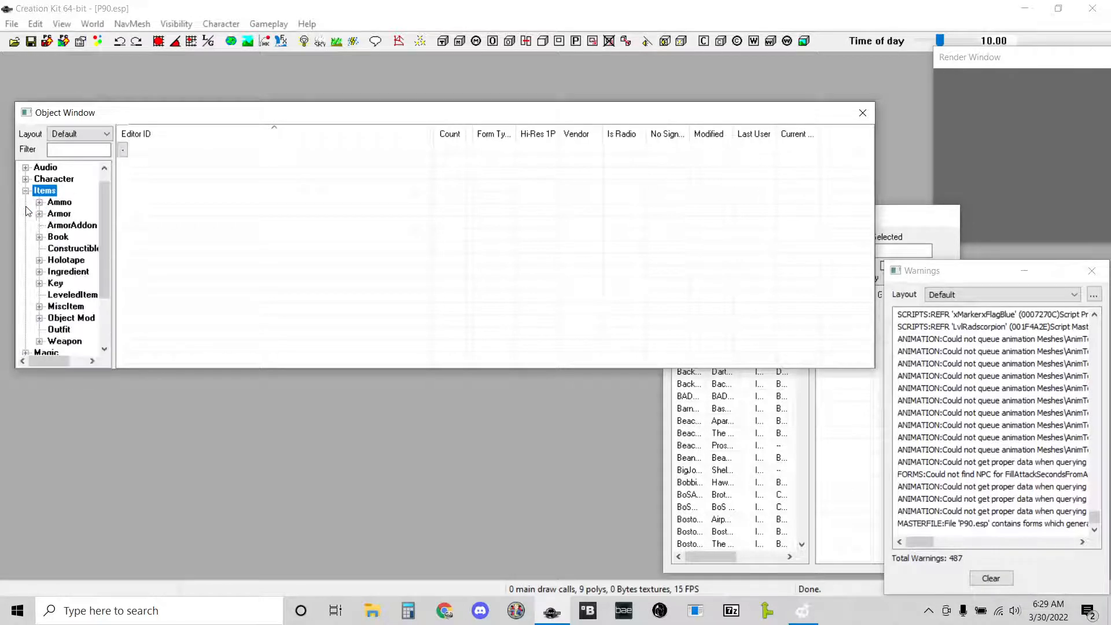
pyautogui.scroll(-1, 74, 306)
pyautogui.scroll(1, 74, 307)
pyautogui.scroll(-1, 70, 312)
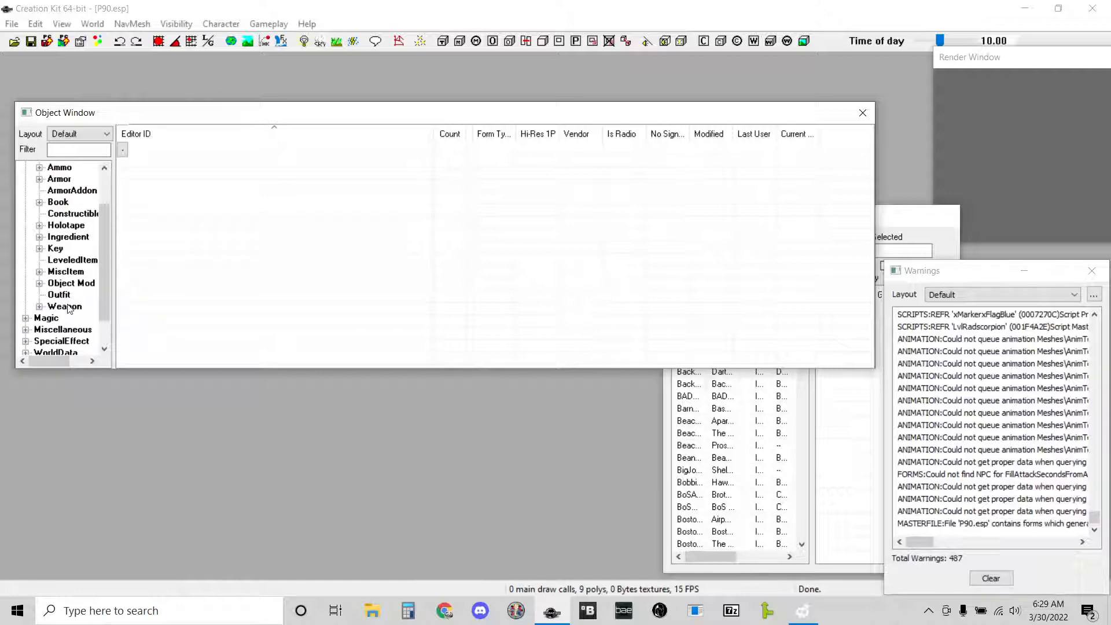
pyautogui.click(64, 306)
# - Find the P90 in the weapon list and open its record for editing
pyautogui.scroll(-20, 266, 277)
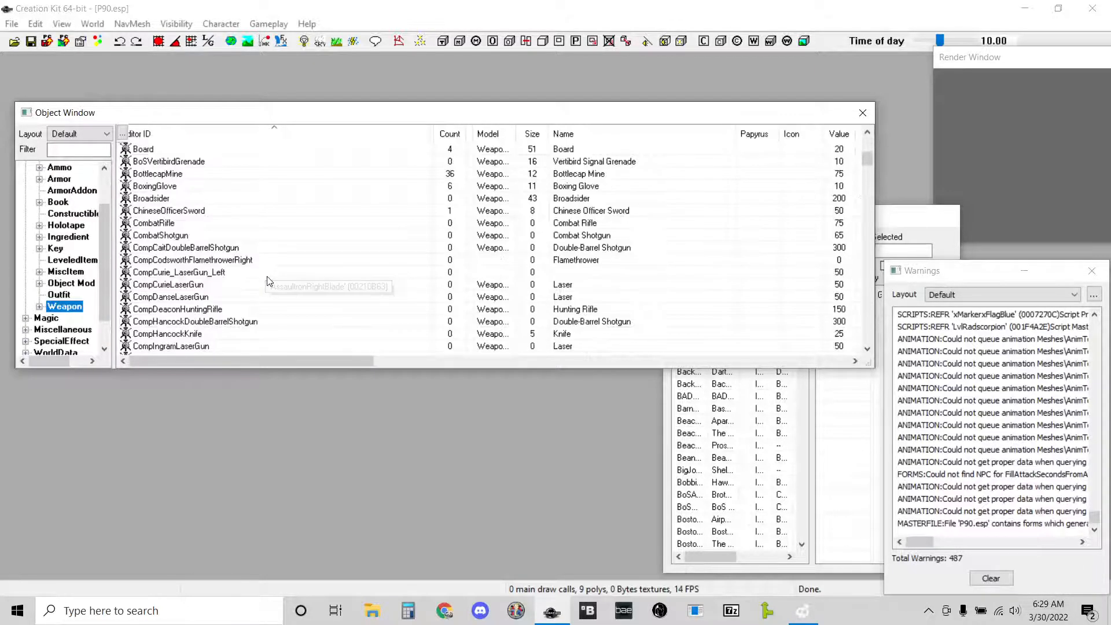
pyautogui.scroll(-20, 255, 286)
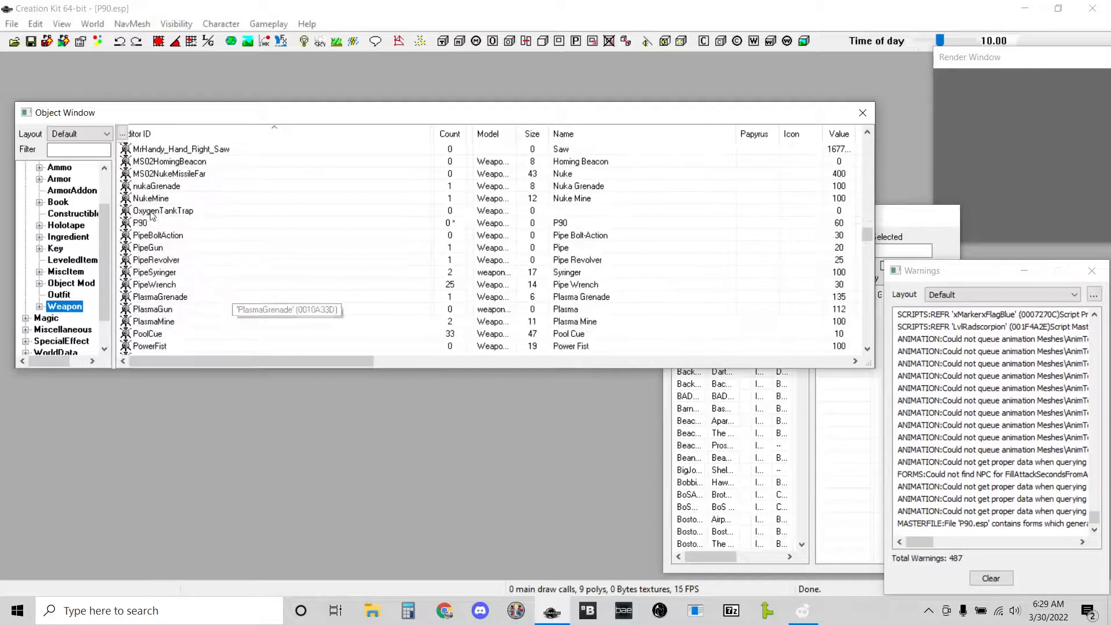
pyautogui.click(144, 225)
pyautogui.press('Delete')
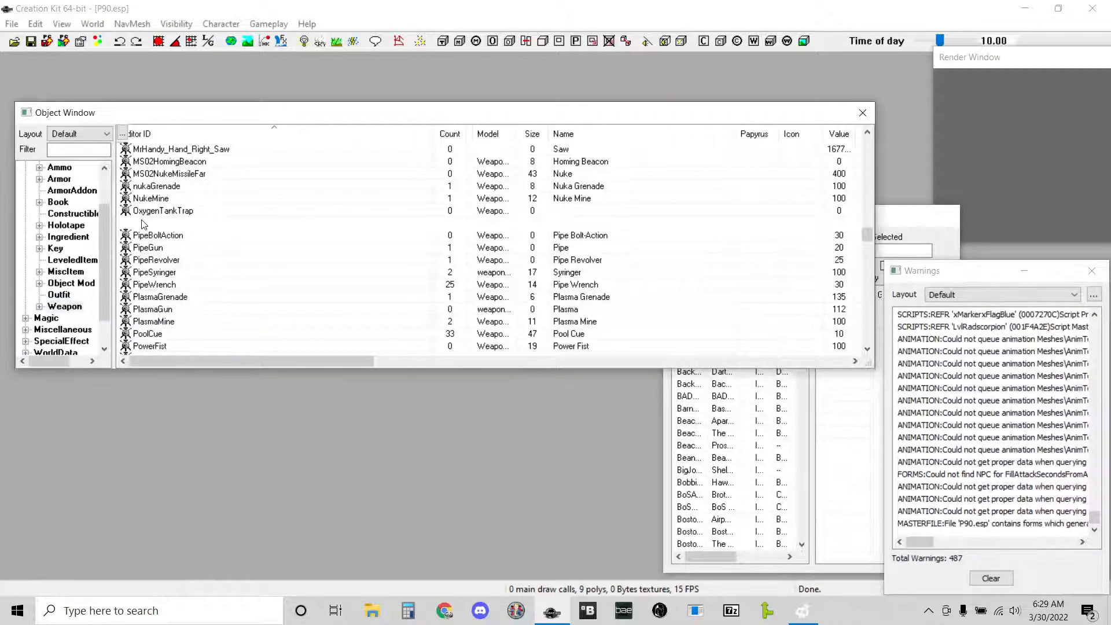
pyautogui.doubleClick(144, 225)
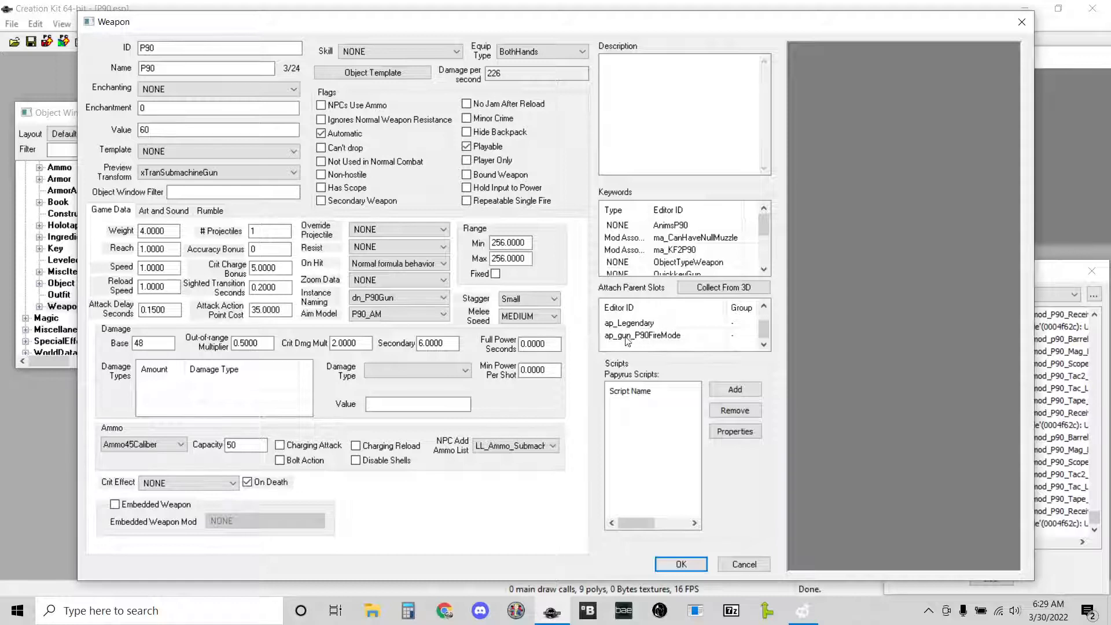
# - Create a new attach parent slot keyword for the P90 with the ID ap_P90_DamageModifier
pyautogui.click(647, 324)
pyautogui.press('Delete')
pyautogui.rightClick(625, 342)
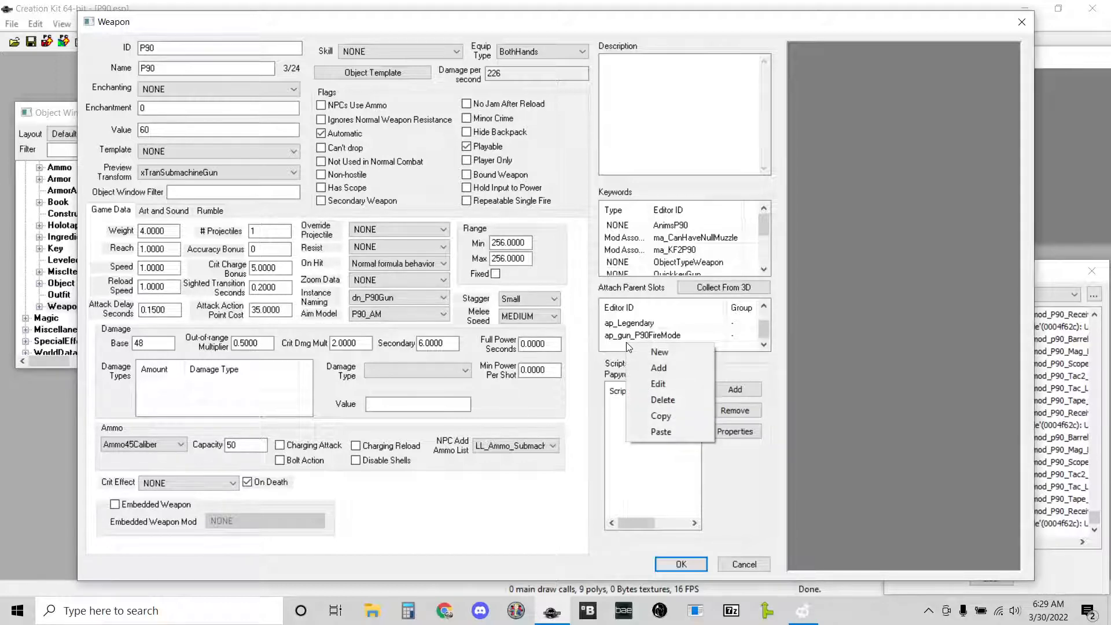
pyautogui.click(672, 352)
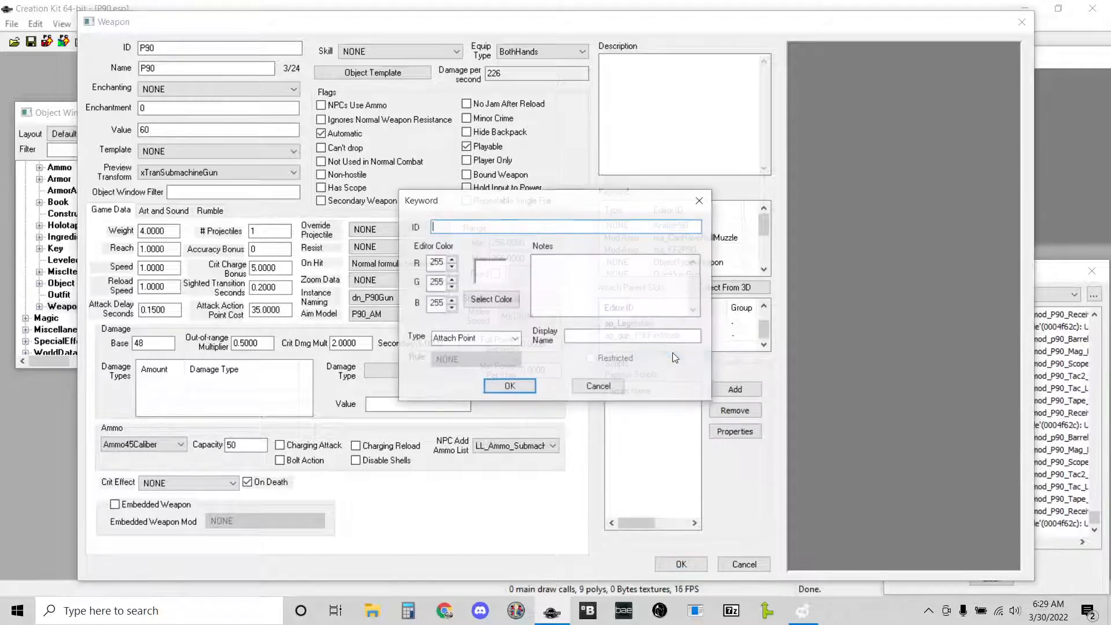
pyautogui.write('ap++++')
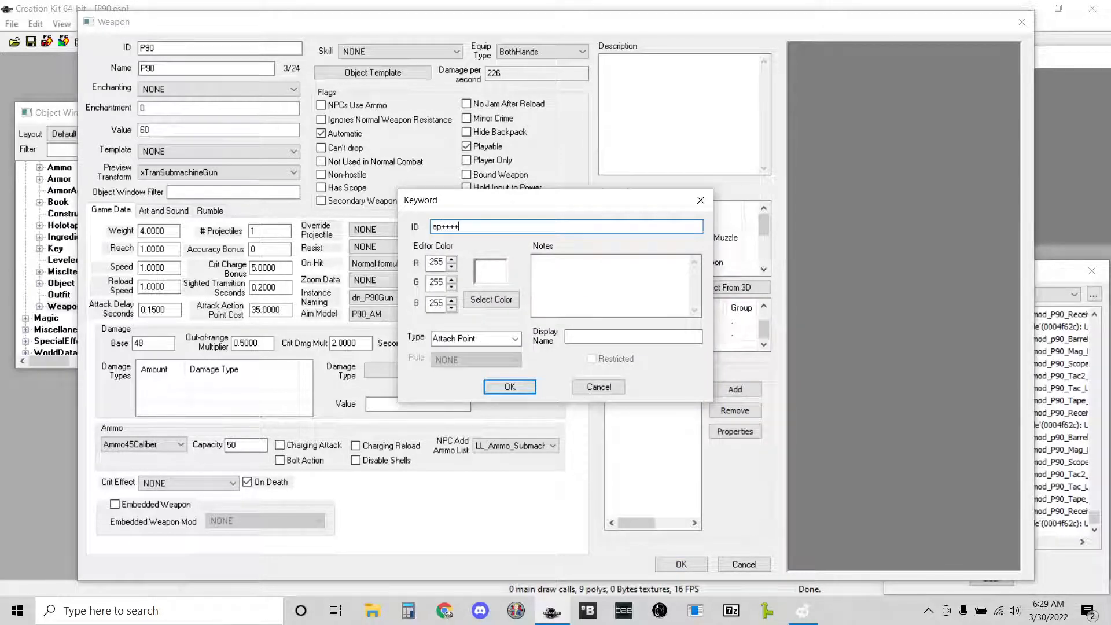
pyautogui.press('BackSpace')
pyautogui.press('BackSpace')
pyautogui.press('BackSpace')
pyautogui.press('BackSpace')
pyautogui.write('_P90_DamageModifier')
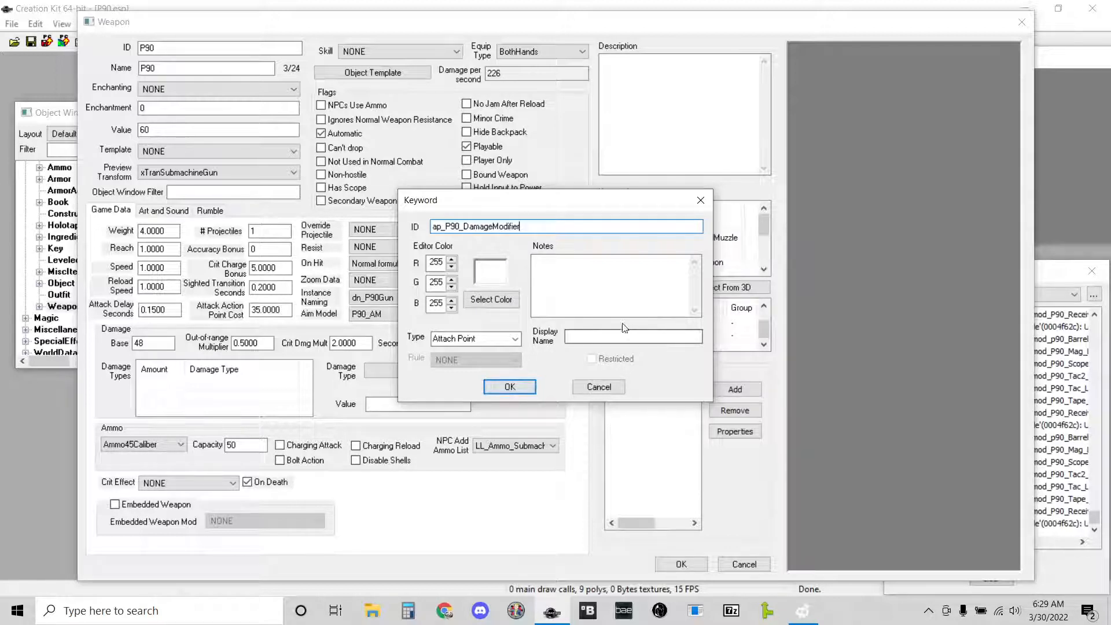
# - Set the keyword's display name to [Damage], then save the keyword and the P90 weapon record
pyautogui.click(605, 334)
pyautogui.write('[Damage')
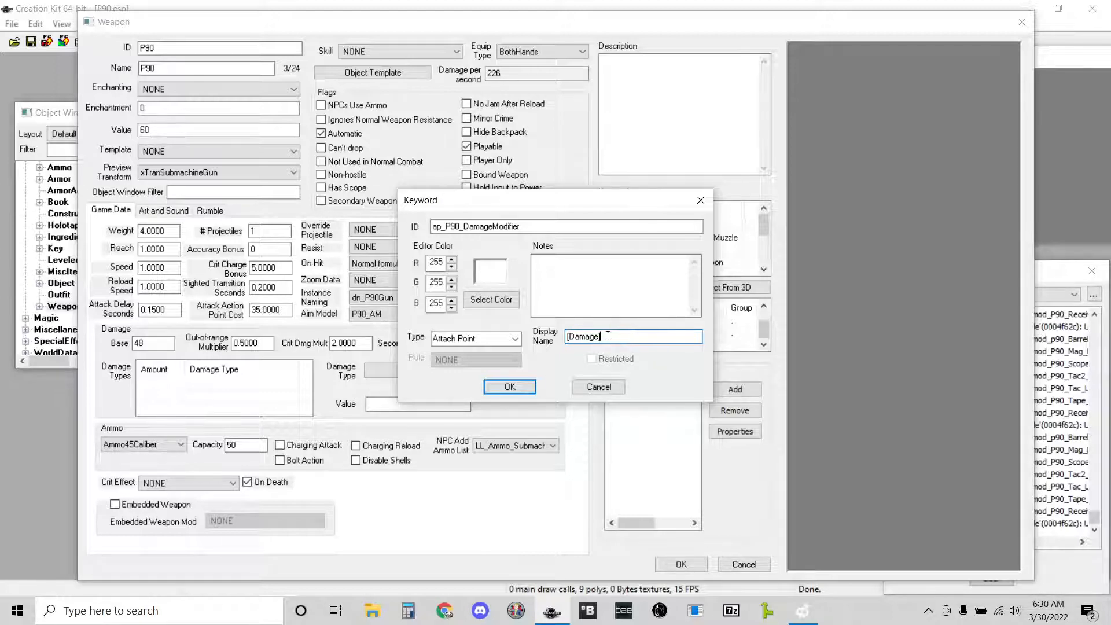
pyautogui.click(525, 389)
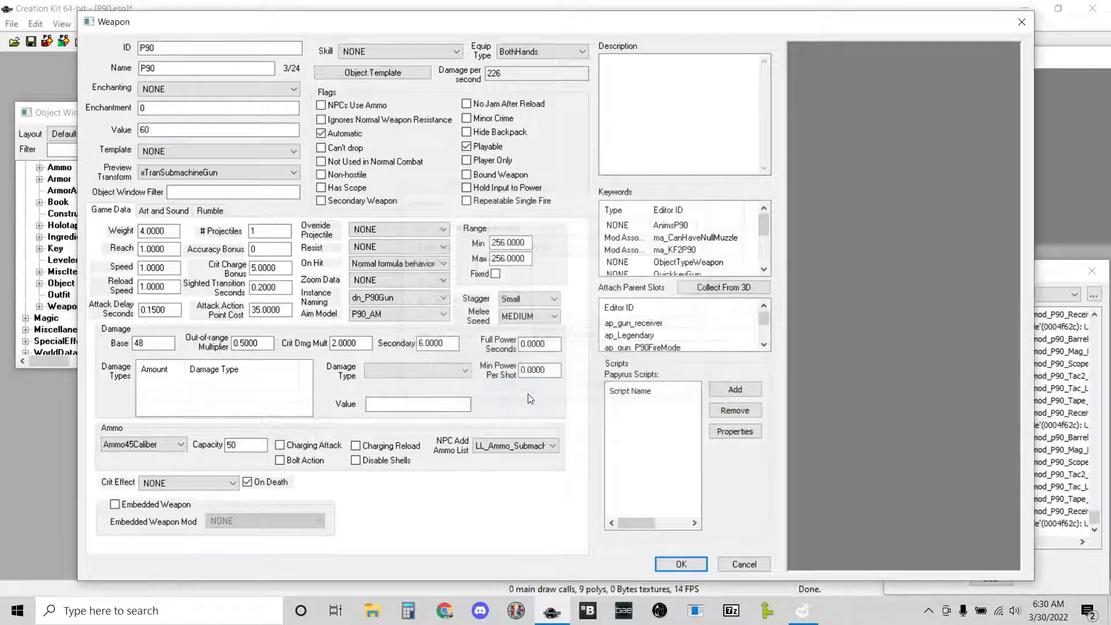
pyautogui.click(672, 564)
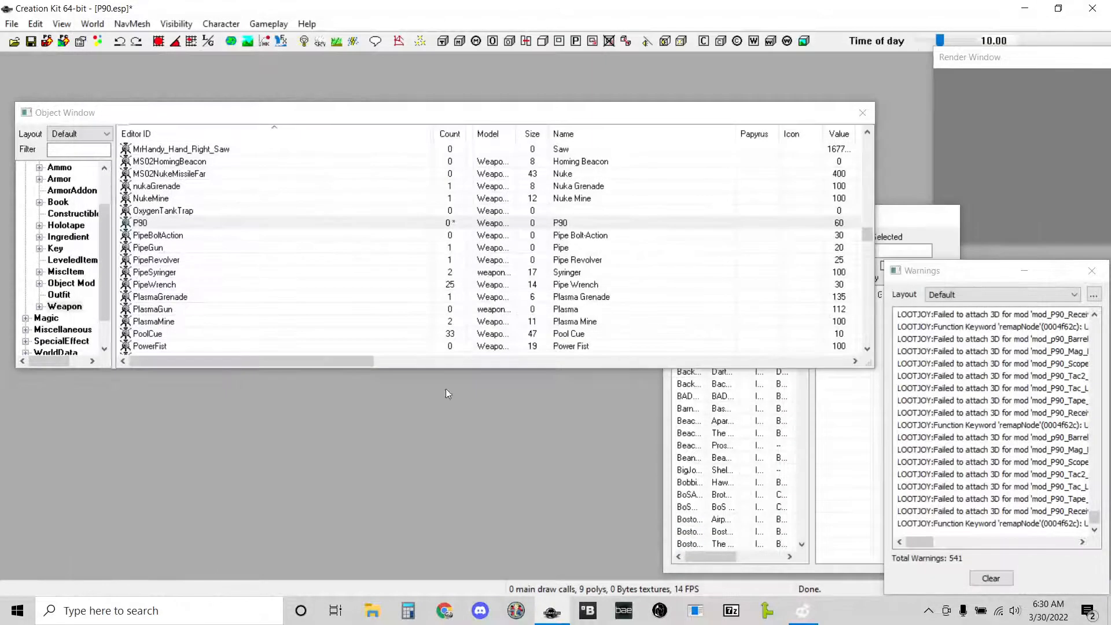
# - Show the Object Mod category and filter its records by mod_P90_Damage
pyautogui.click(72, 284)
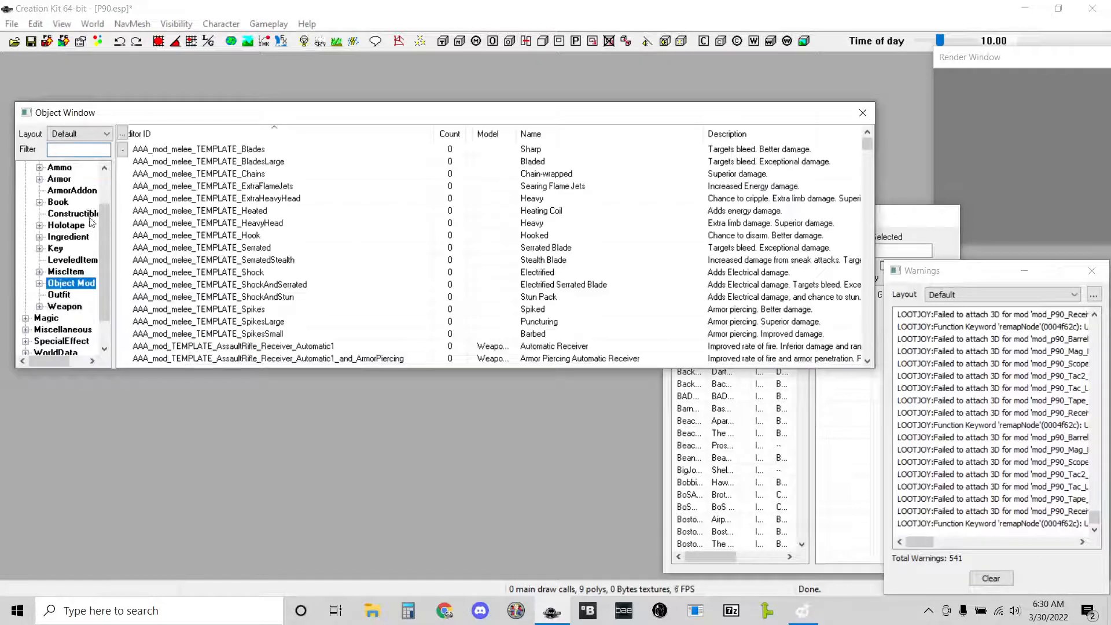
pyautogui.click(86, 151)
pyautogui.write('mo')
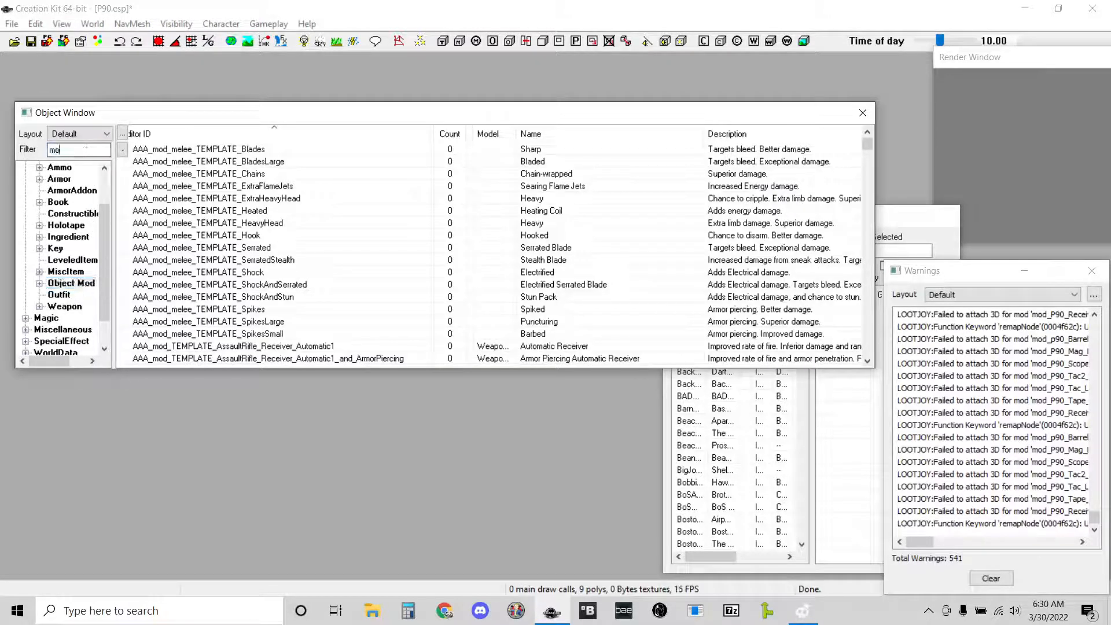
pyautogui.write('d_P')
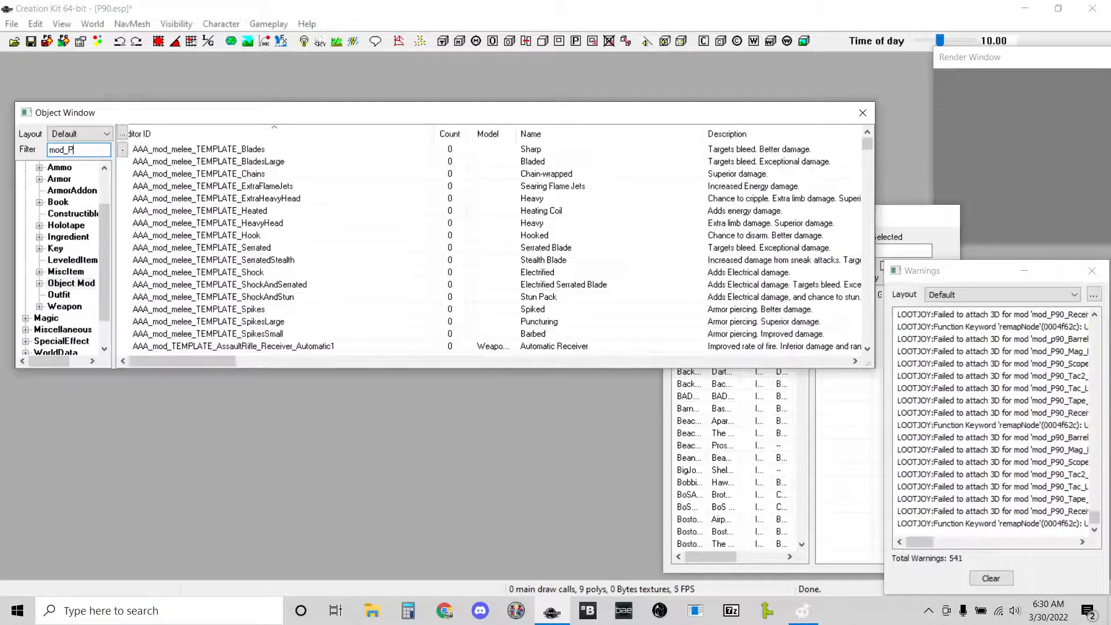
pyautogui.write('90_Damage')
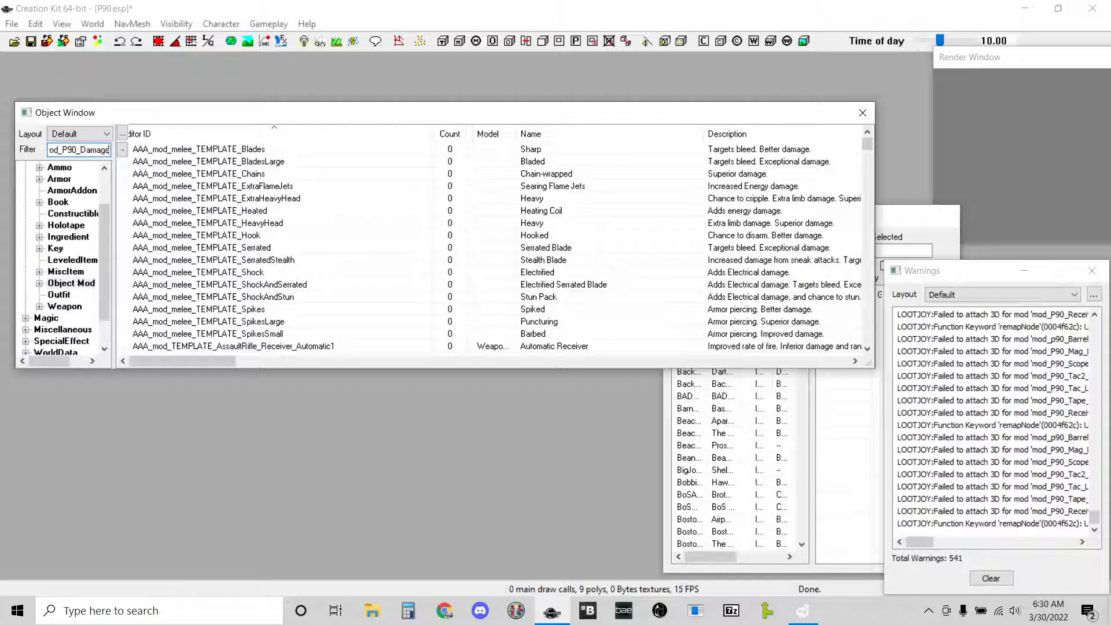
# - Create a new object mod with the ID mod_P90_Damage_00
pyautogui.rightClick(218, 196)
pyautogui.click(226, 200)
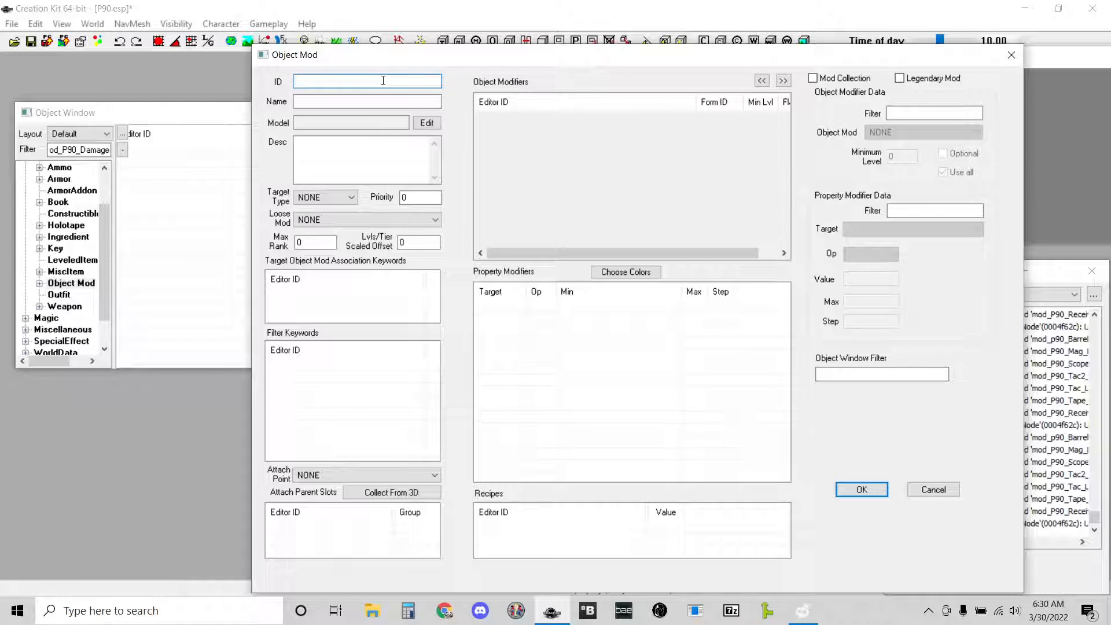
pyautogui.write('mod_')
pyautogui.press('BackSpace')
pyautogui.write('p')
pyautogui.press('BackSpace')
pyautogui.write('P90_Damage_00')
pyautogui.press('Tab')
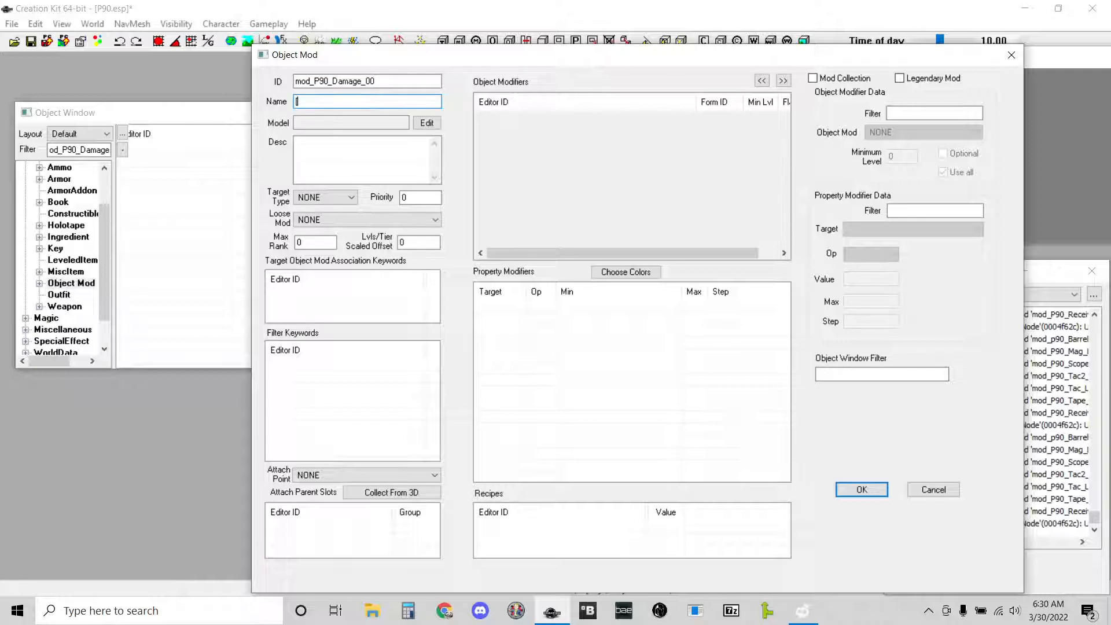
# - Name the object mod "[Damage] + 0%" and give it the description "0% added base damage"
pyautogui.write('[Damage')
pyautogui.press('BackSpace')
pyautogui.write('0%')
pyautogui.click(367, 168)
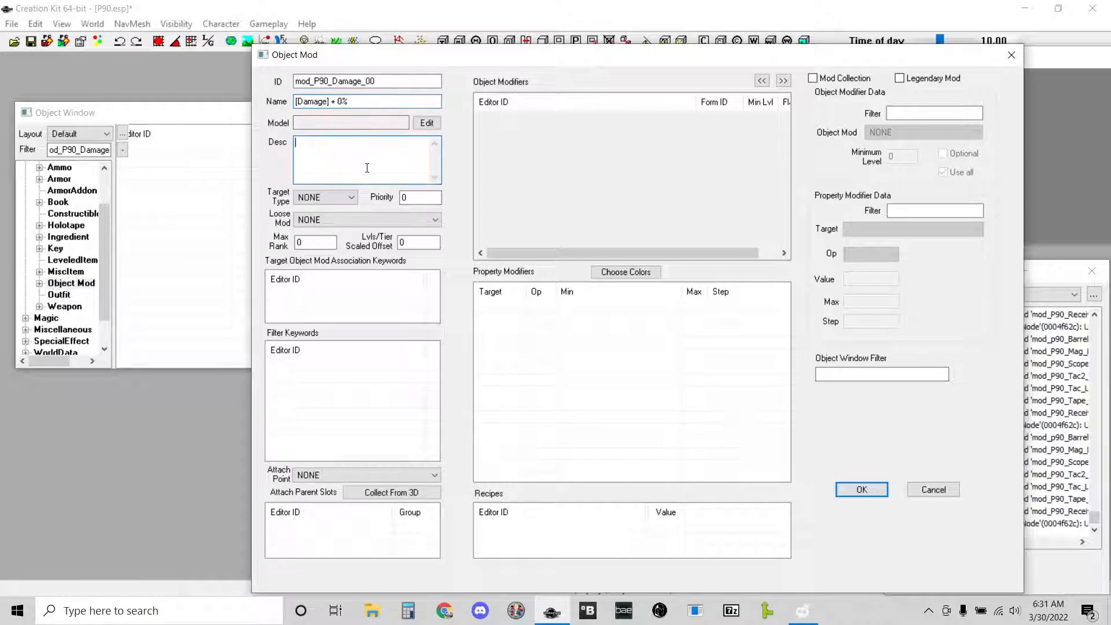
pyautogui.write('0% added base damage')
# - Set the mod's target type to Weapon and add ma_KF2P90 as its target object mod association keyword
pyautogui.click(346, 197)
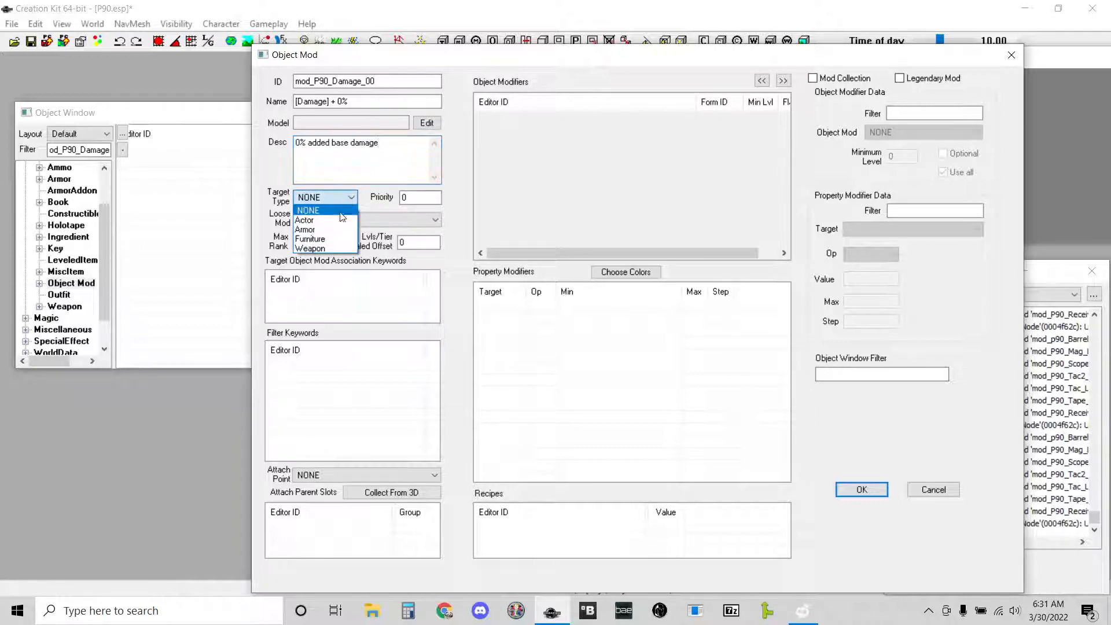
pyautogui.click(316, 253)
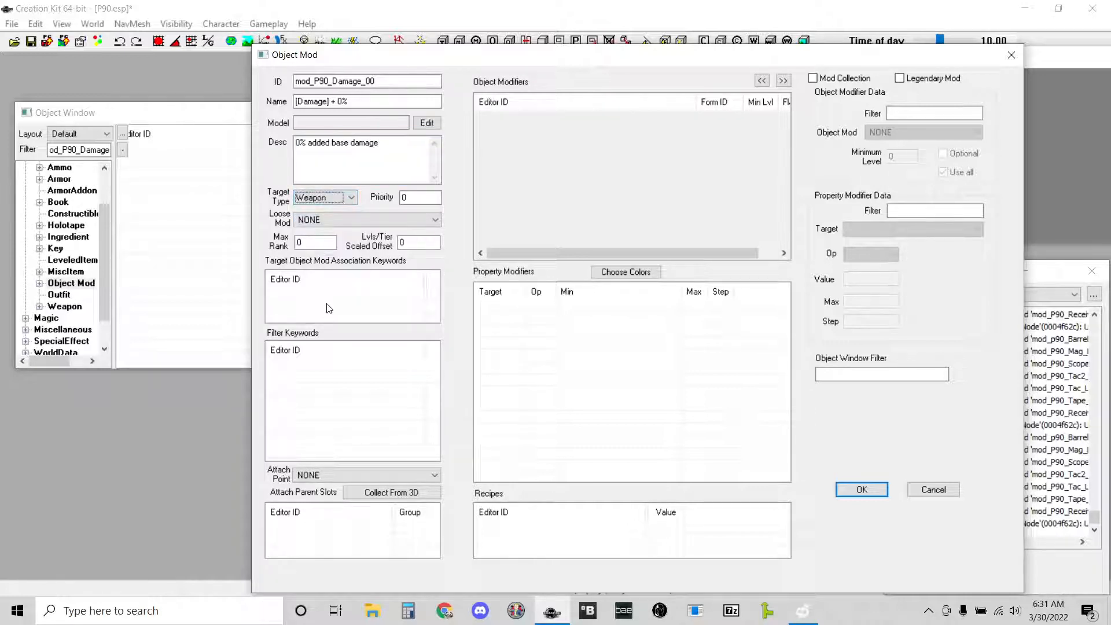
pyautogui.rightClick(327, 305)
pyautogui.click(360, 328)
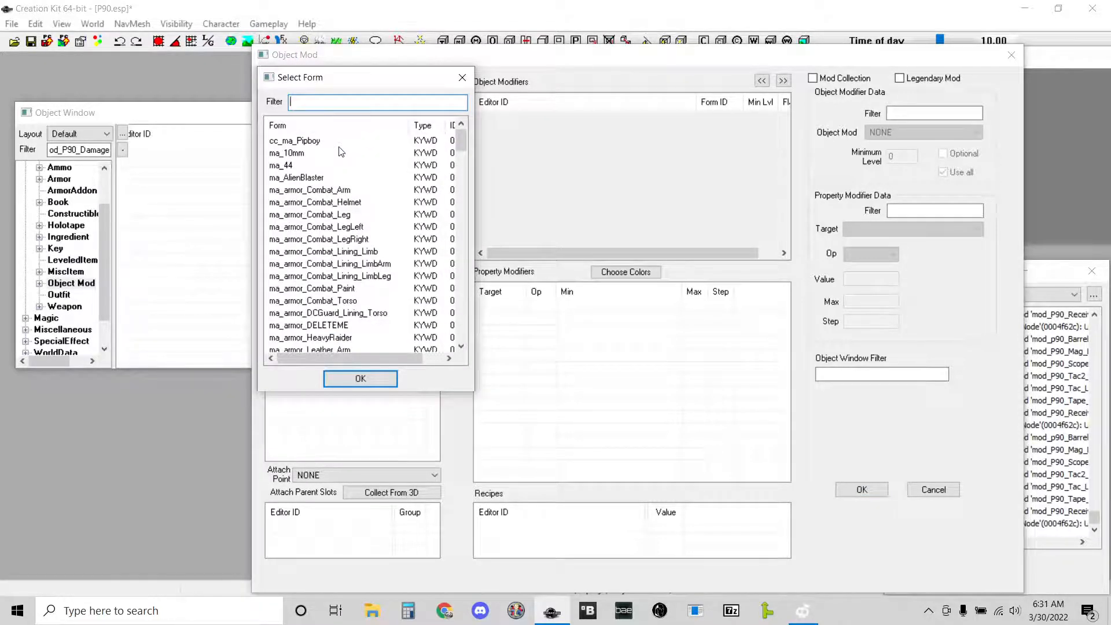
pyautogui.write('p90')
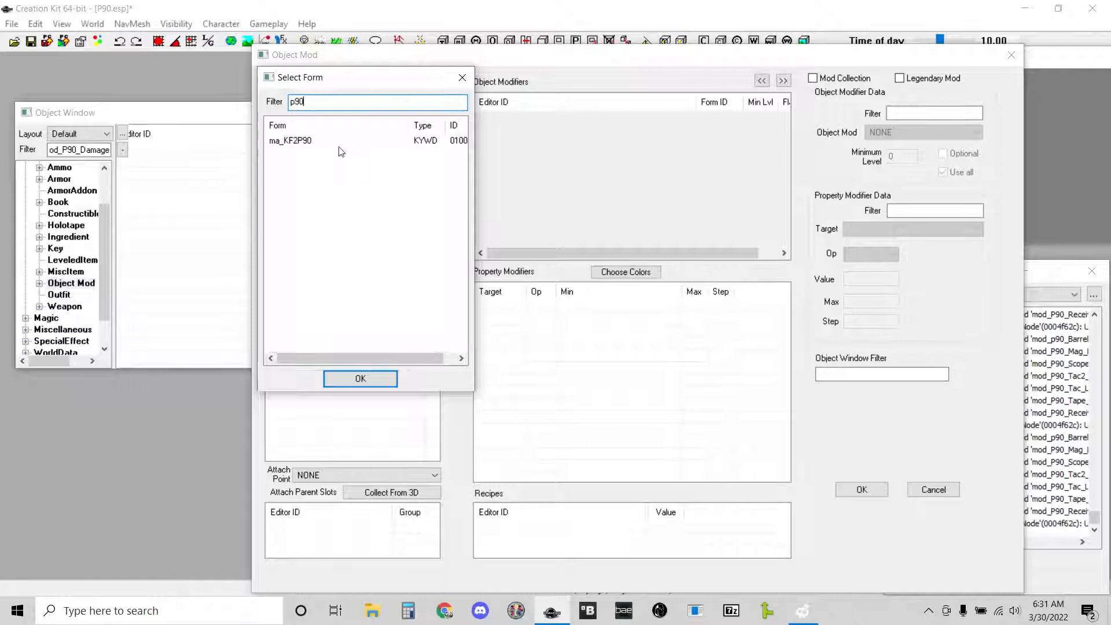
pyautogui.click(305, 142)
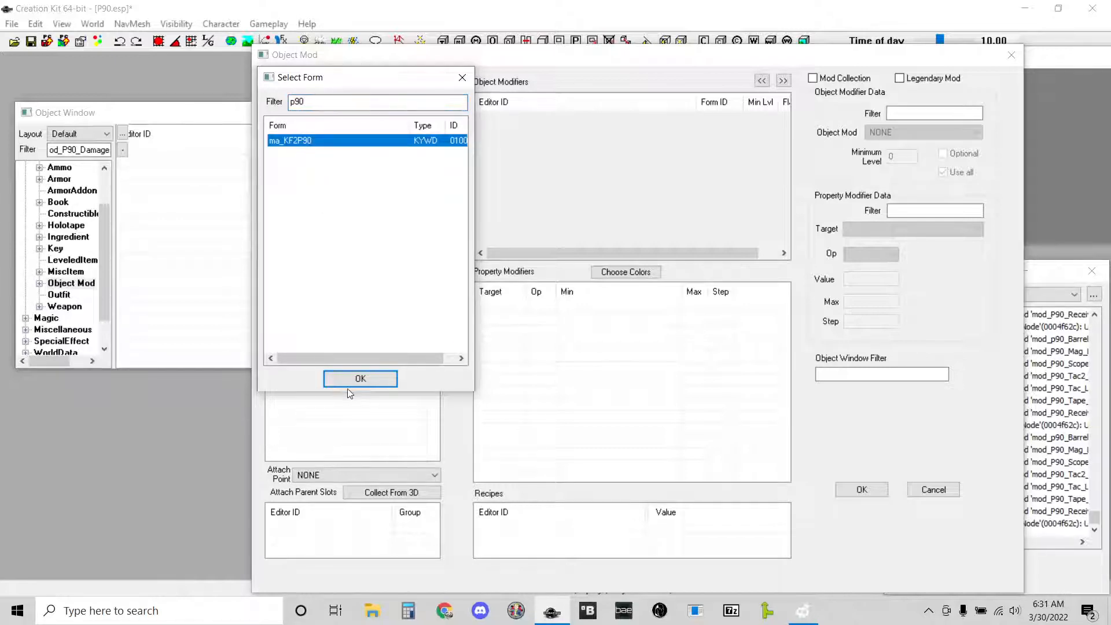
pyautogui.doubleClick(306, 144)
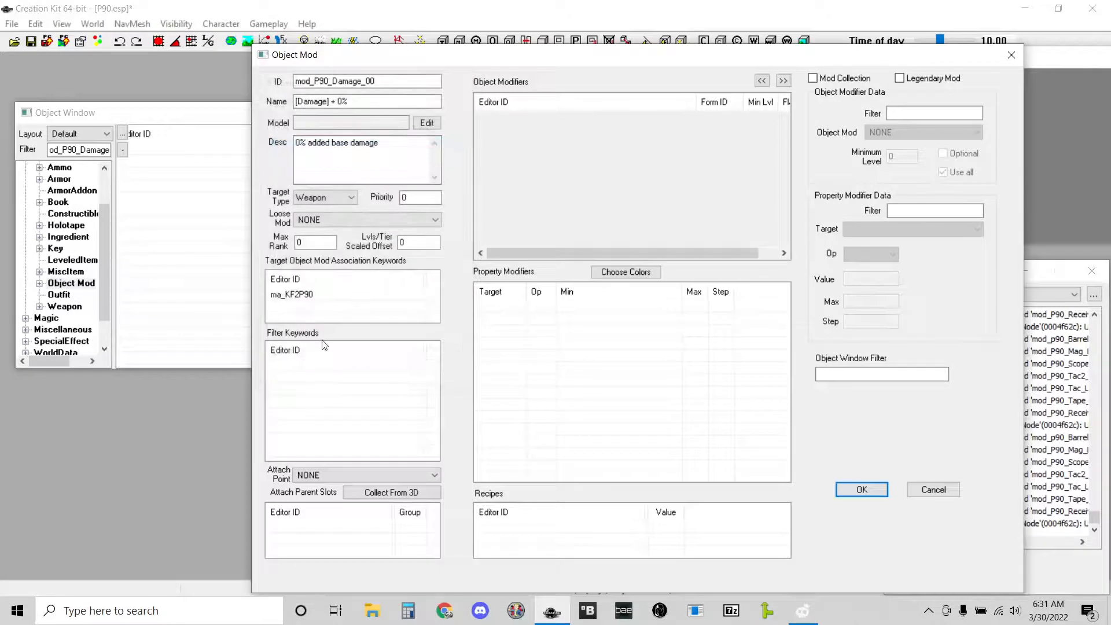
# - Set the 0% damage mod's attach point to ap_P90_DamageModifier
pyautogui.click(321, 475)
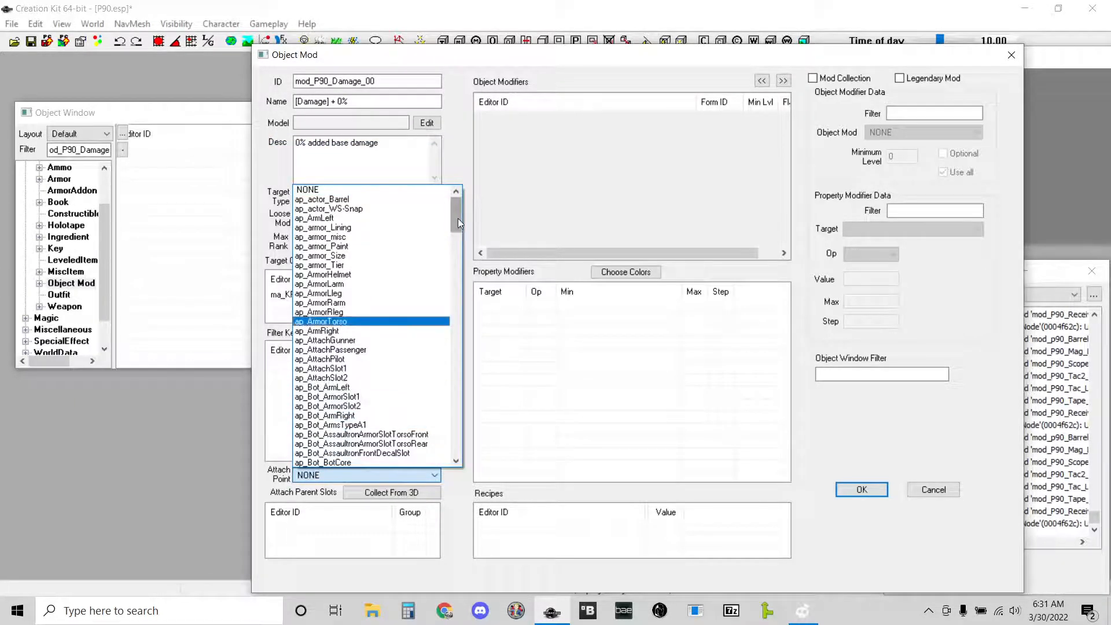
pyautogui.moveTo(457, 217); pyautogui.dragTo(456, 397)
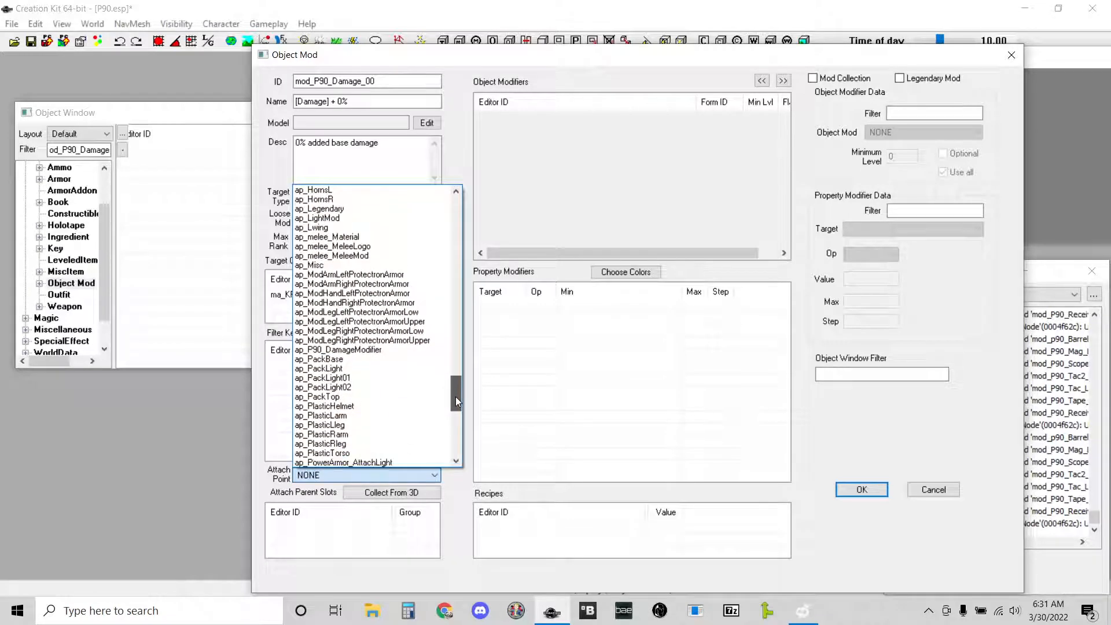
pyautogui.click(373, 349)
pyautogui.rightClick(654, 371)
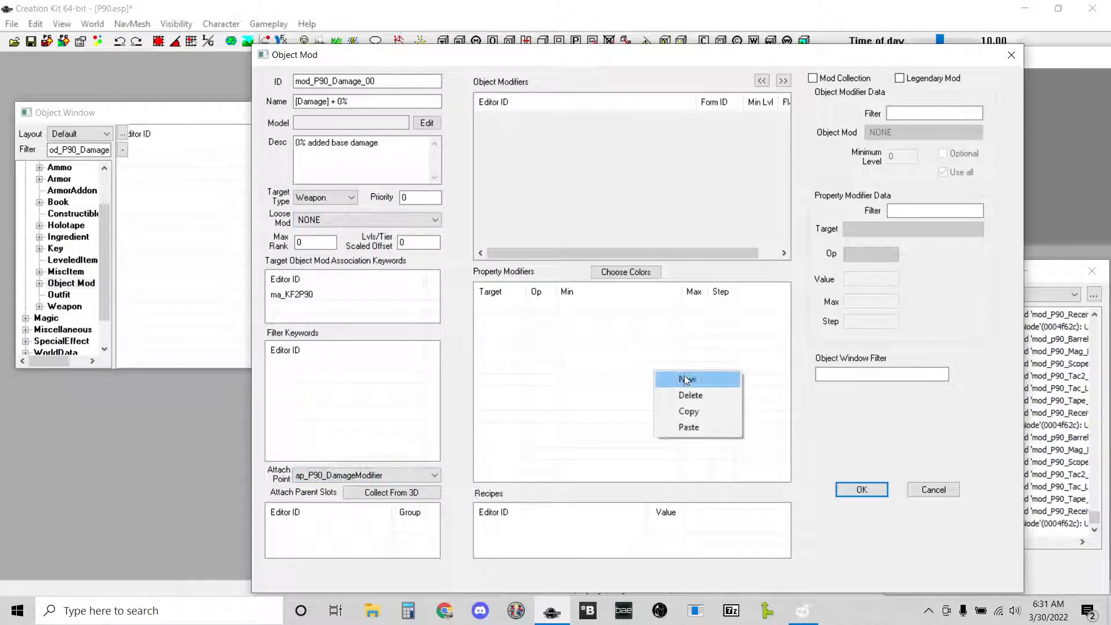
pyautogui.click(688, 379)
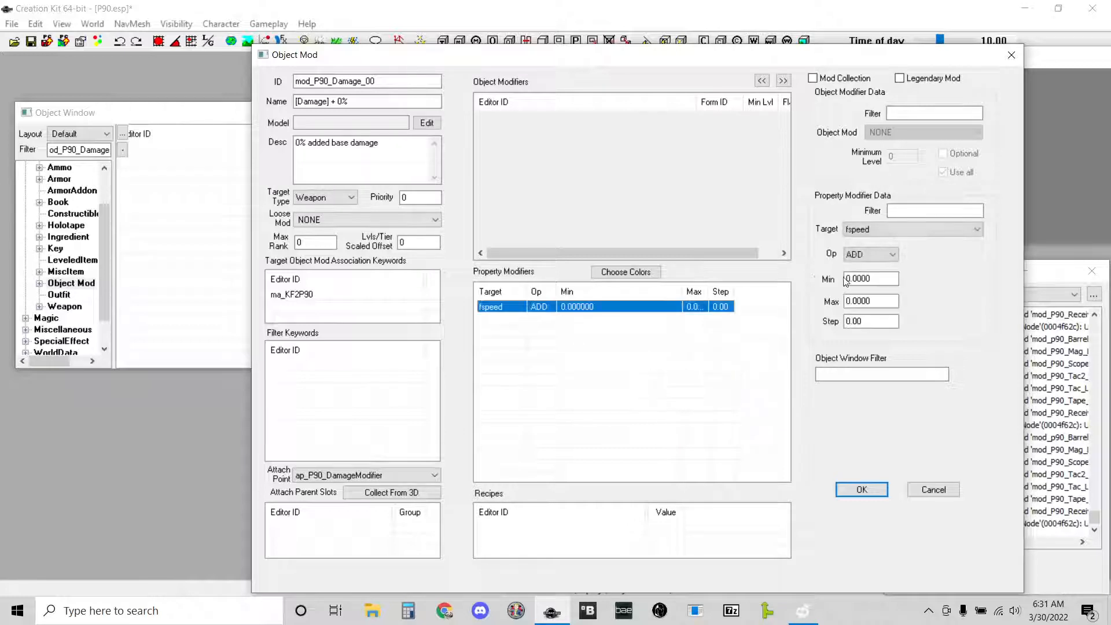
pyautogui.click(900, 234)
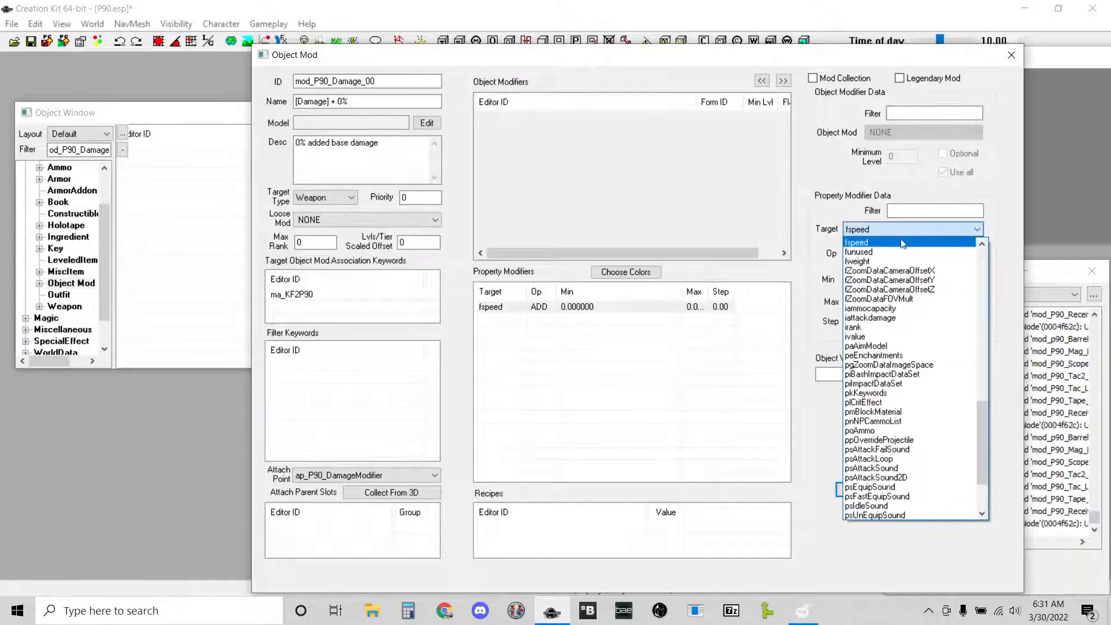
pyautogui.click(891, 317)
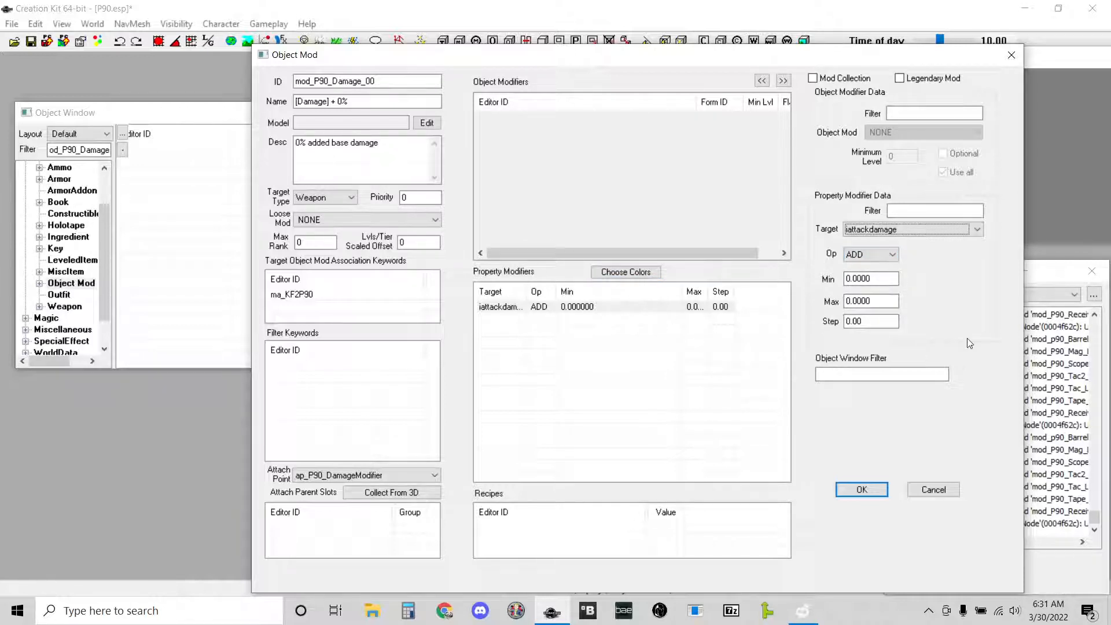
pyautogui.rightClick(552, 306)
pyautogui.click(582, 333)
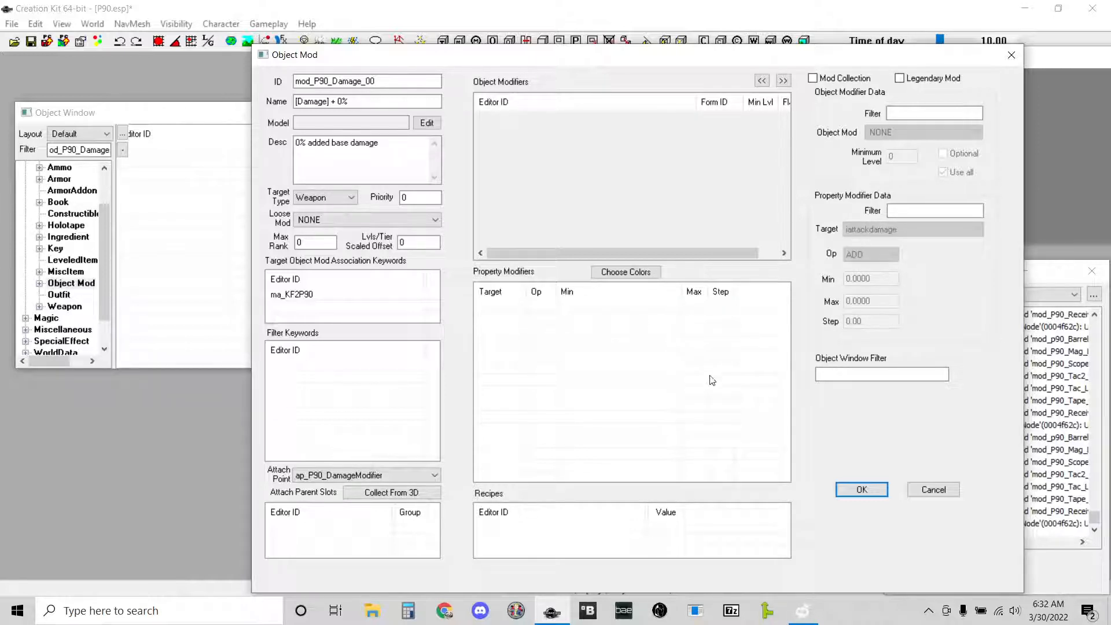
# - Save the 0% damage mod and create another object mod with ID mod_P90_Damage_020 and name "[Damage] + 20%"
pyautogui.click(860, 490)
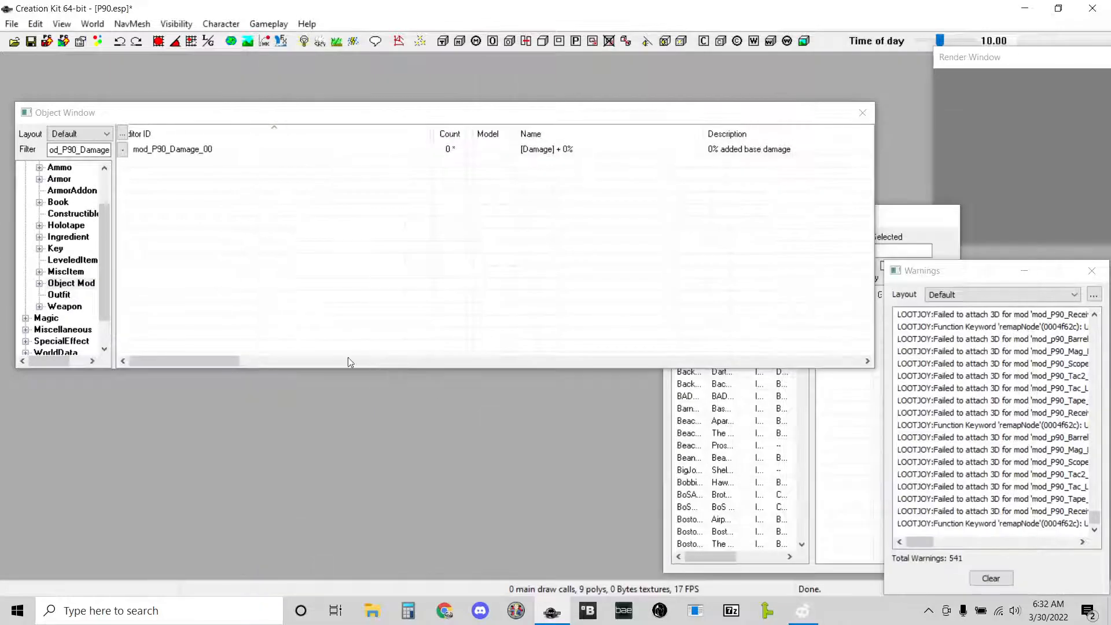
pyautogui.rightClick(248, 262)
pyautogui.click(258, 271)
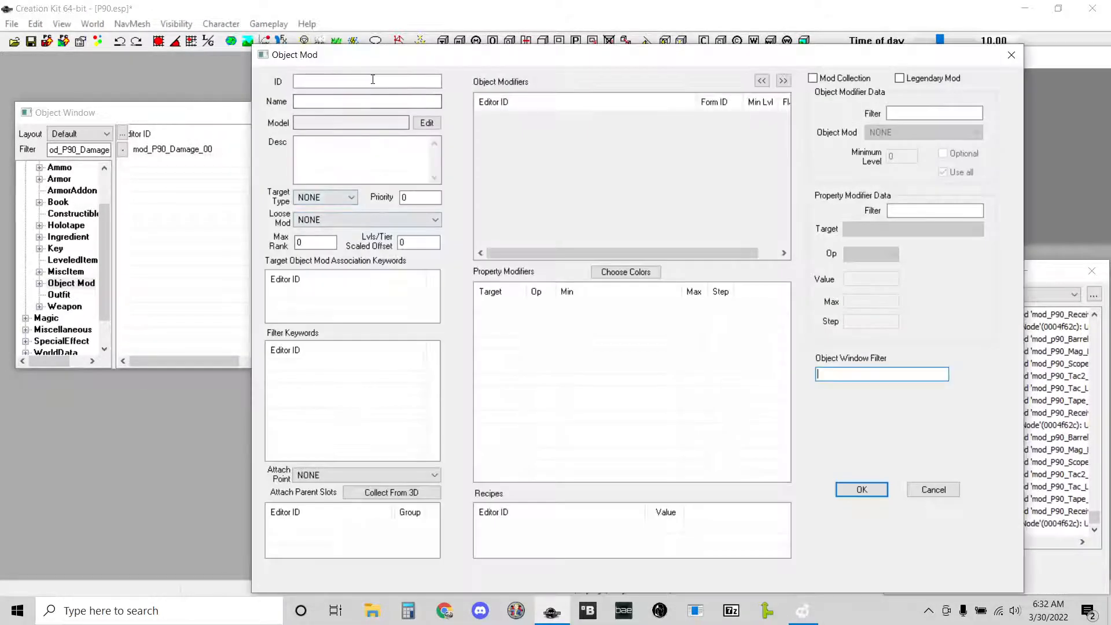
pyautogui.write('mod_')
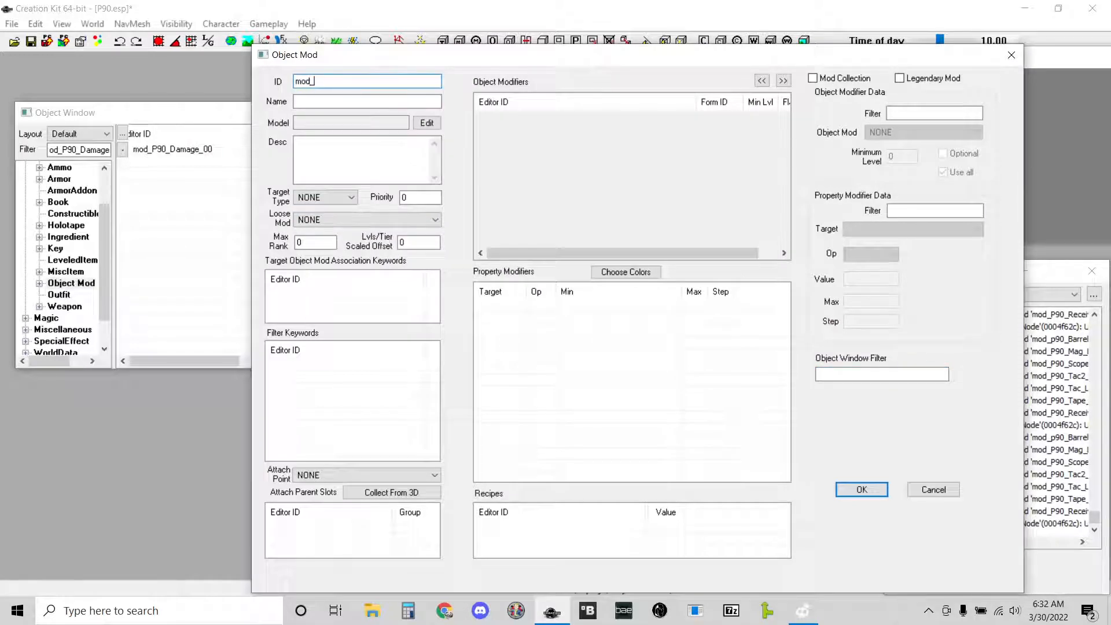
pyautogui.write('P90_Damage_020')
pyautogui.press('Tab')
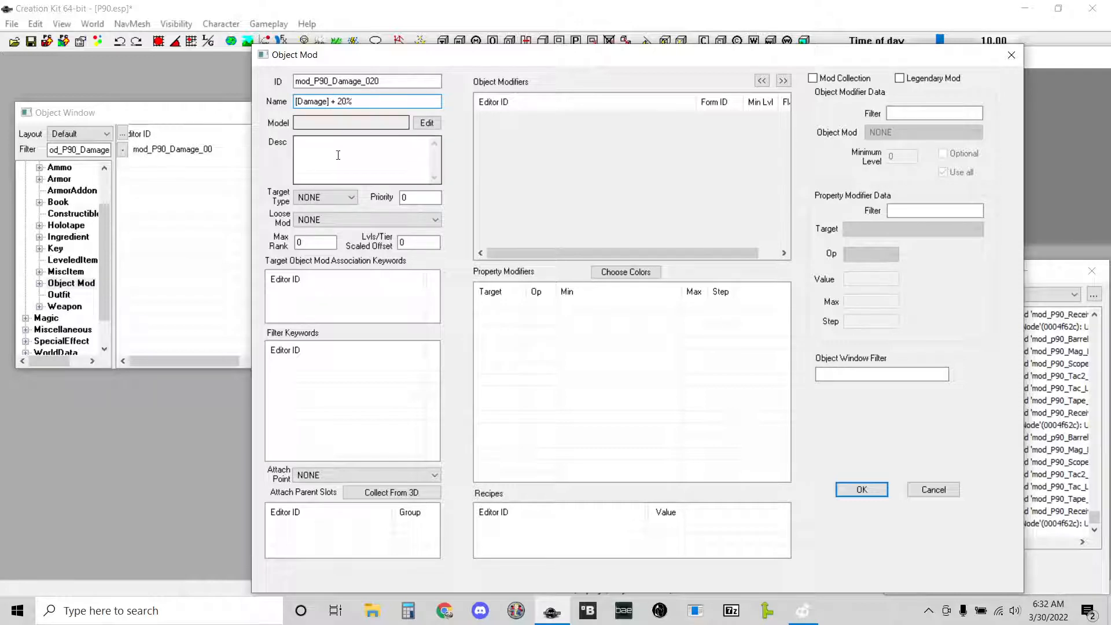
# - Set the 20% mod's target type to Weapon and add ma_KF2P90 as its target object mod association keyword
pyautogui.click(324, 198)
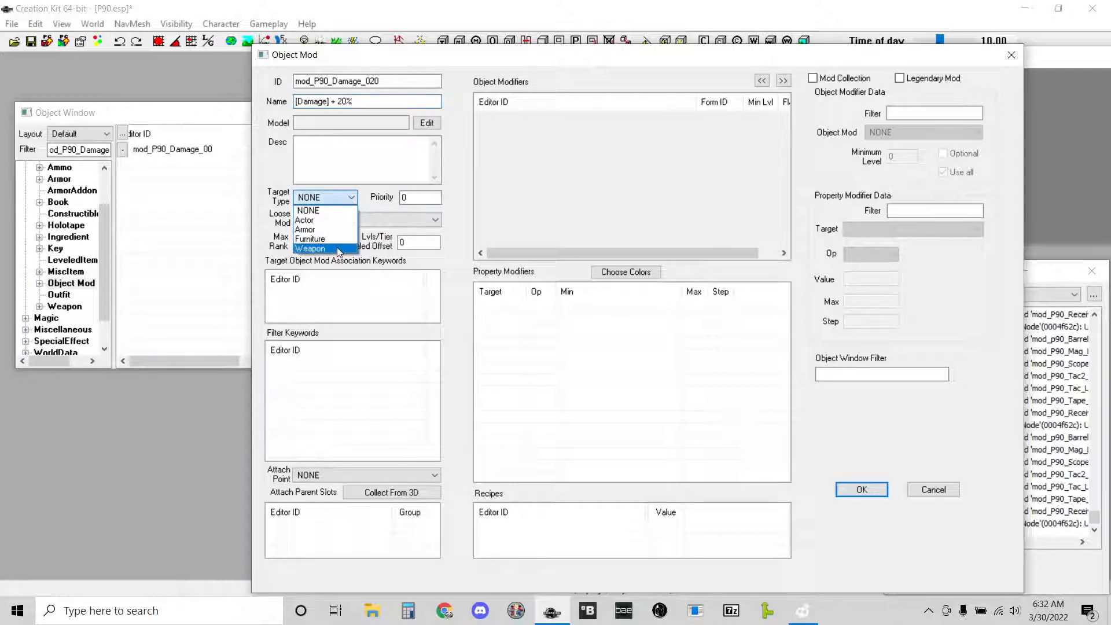
pyautogui.click(338, 249)
pyautogui.rightClick(340, 305)
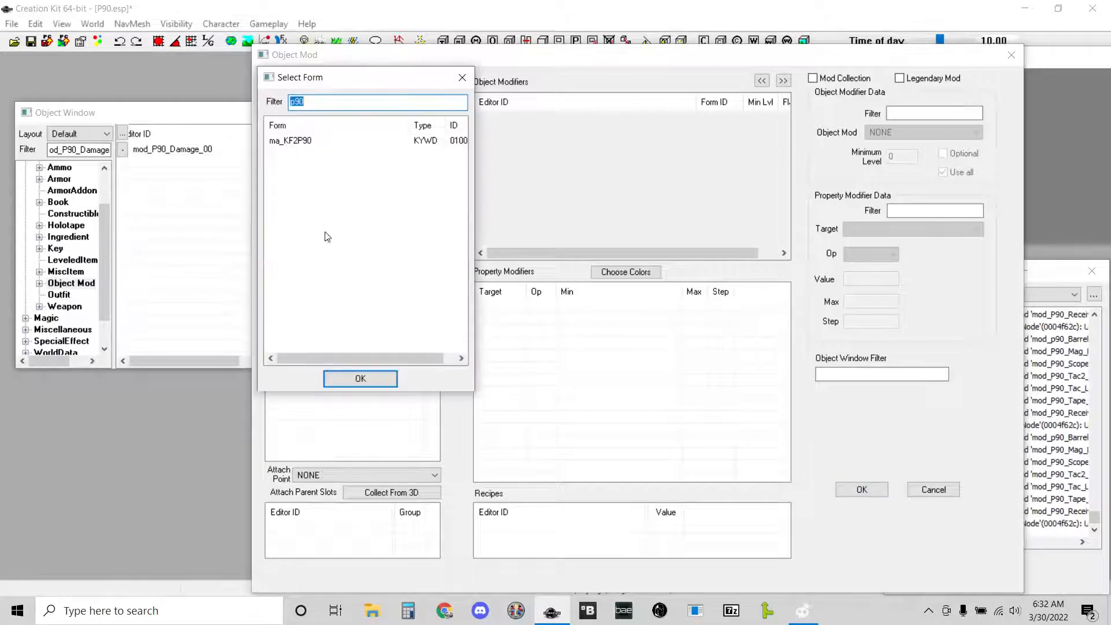
pyautogui.doubleClick(302, 142)
# - Set the 20% damage mod's attach point to ap_P90_DamageModifier
pyautogui.click(339, 474)
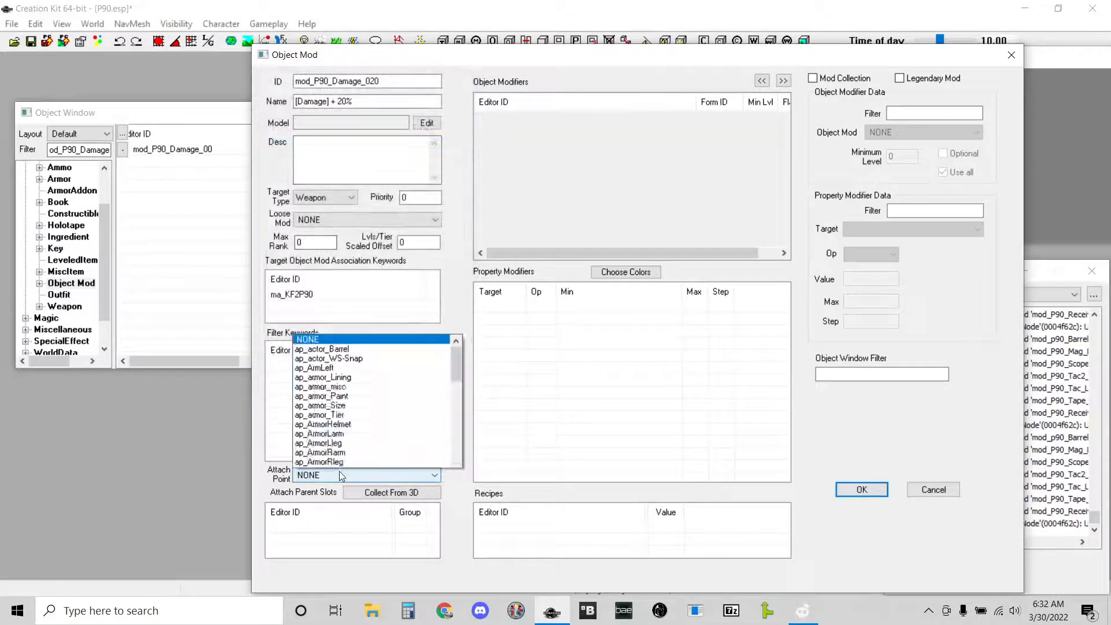
pyautogui.moveTo(455, 200); pyautogui.dragTo(450, 373)
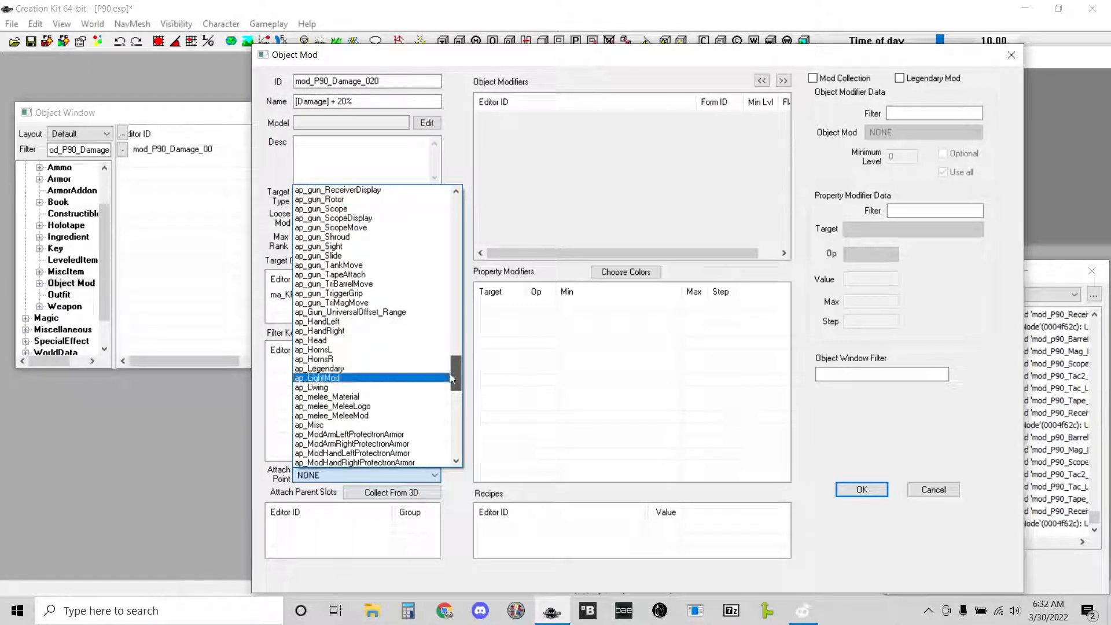
pyautogui.scroll(-4, 397, 358)
pyautogui.scroll(-6, 391, 371)
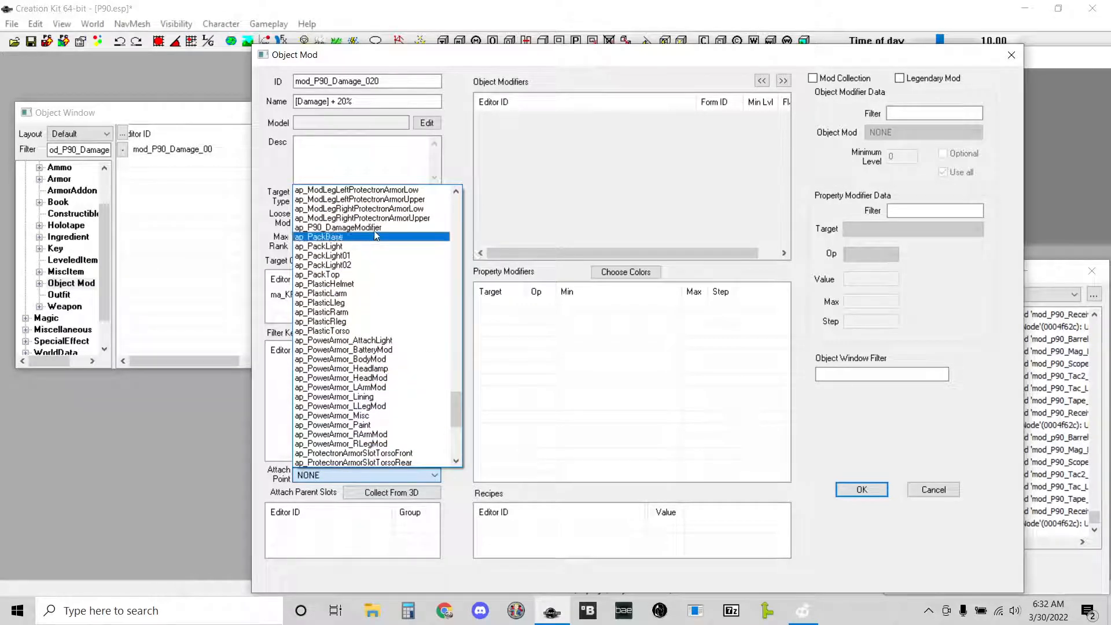
pyautogui.click(347, 227)
# - Add an iattackdamage property modifier using MUL+ADD with a minimum value for the 20% increase, and save the object mod
pyautogui.rightClick(649, 449)
pyautogui.click(671, 452)
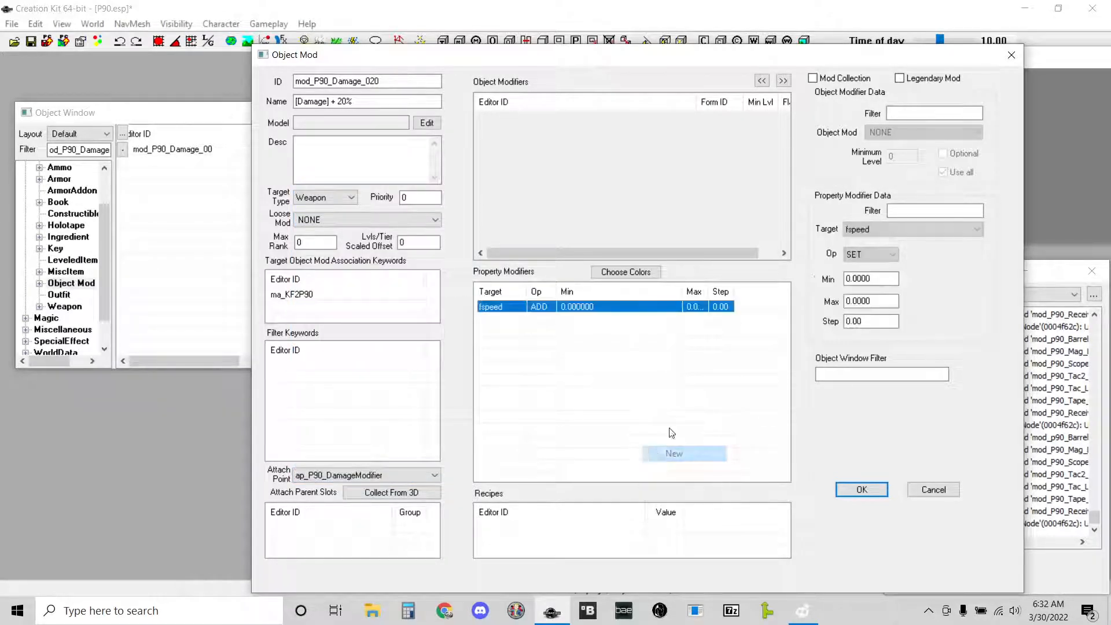
pyautogui.click(912, 229)
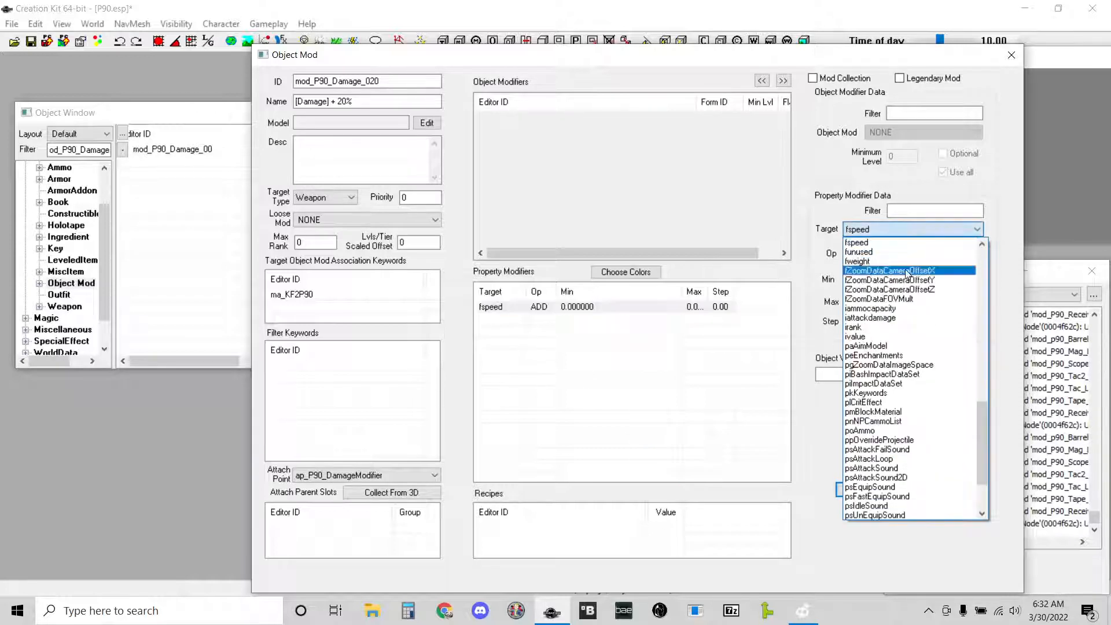
pyautogui.click(886, 317)
pyautogui.click(885, 254)
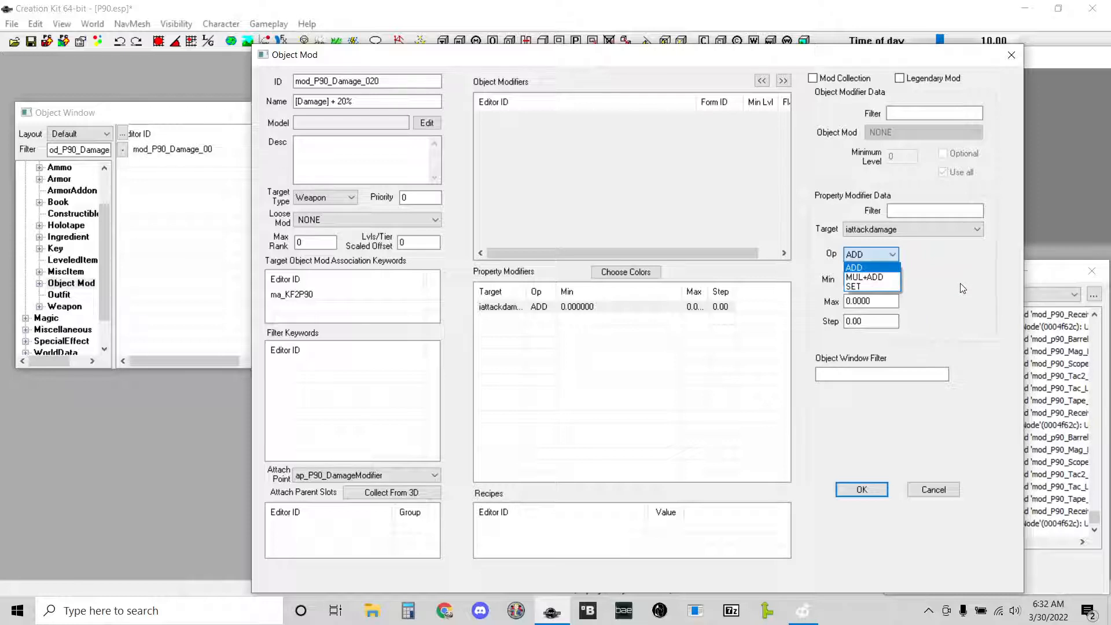
pyautogui.click(884, 278)
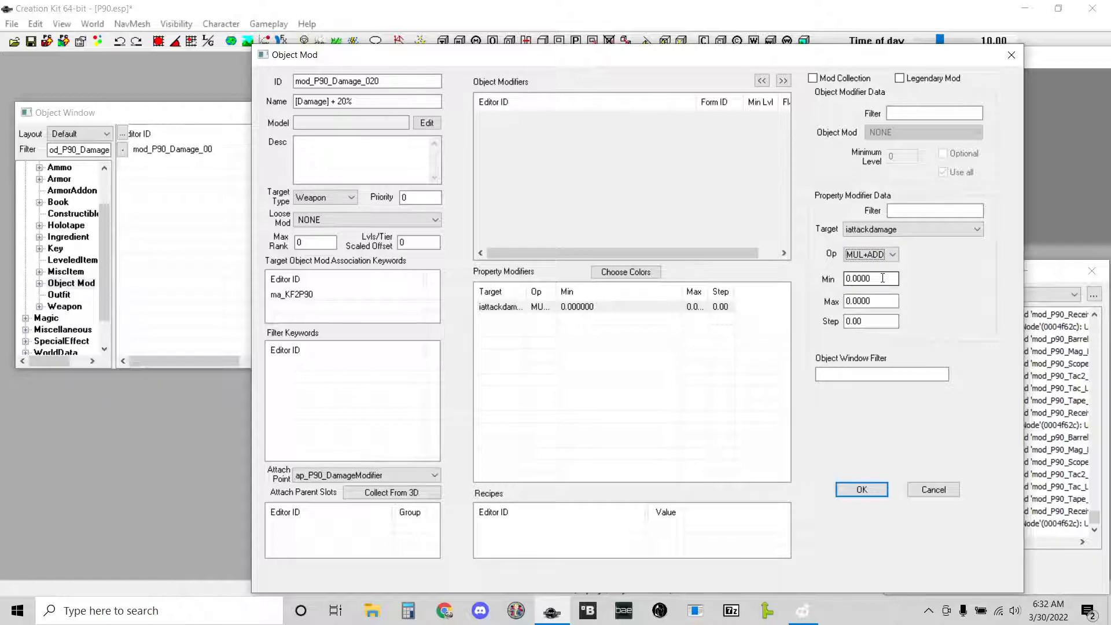
pyautogui.doubleClick(882, 278)
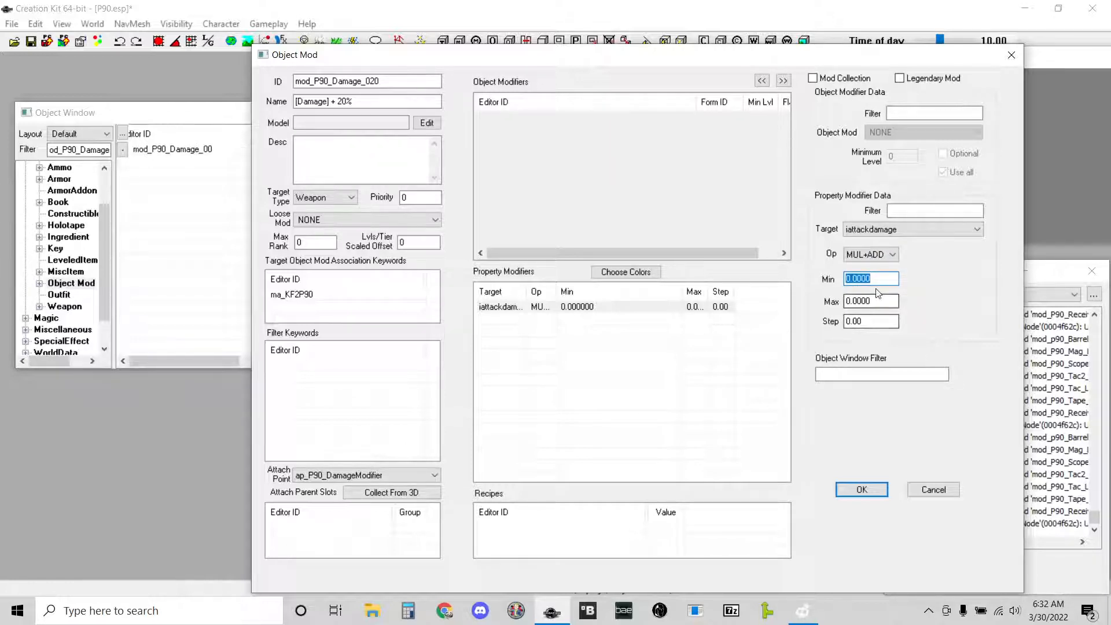
pyautogui.press('BackSpace')
pyautogui.click(850, 486)
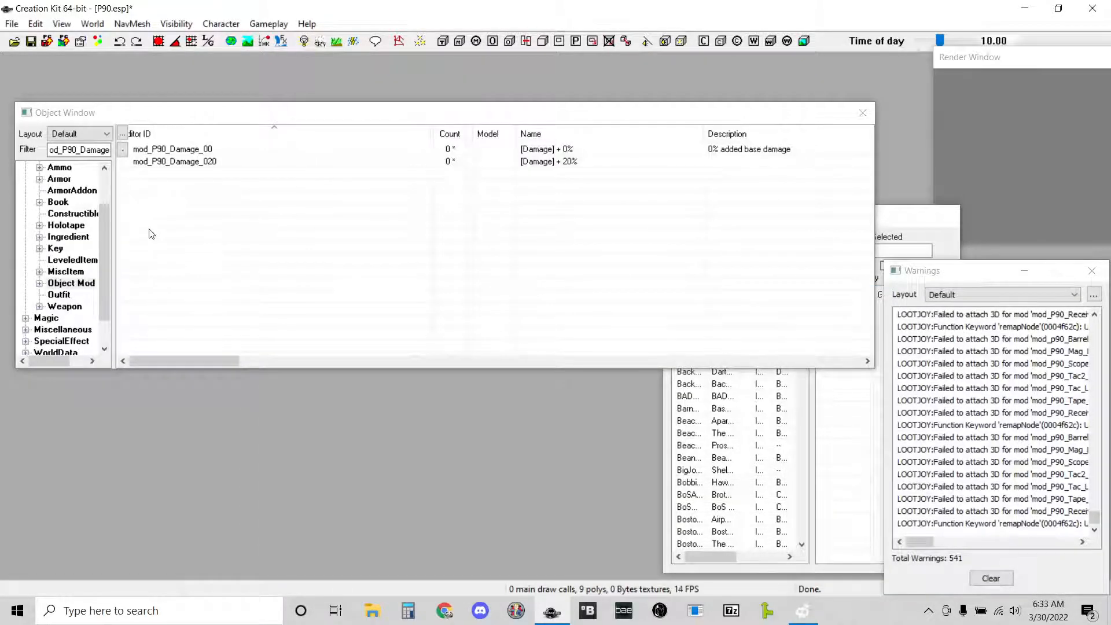
# - Create a new object mod with ID mod_P90_Damage_040 and name "[Damage] + 40%"
pyautogui.rightClick(149, 232)
pyautogui.click(181, 238)
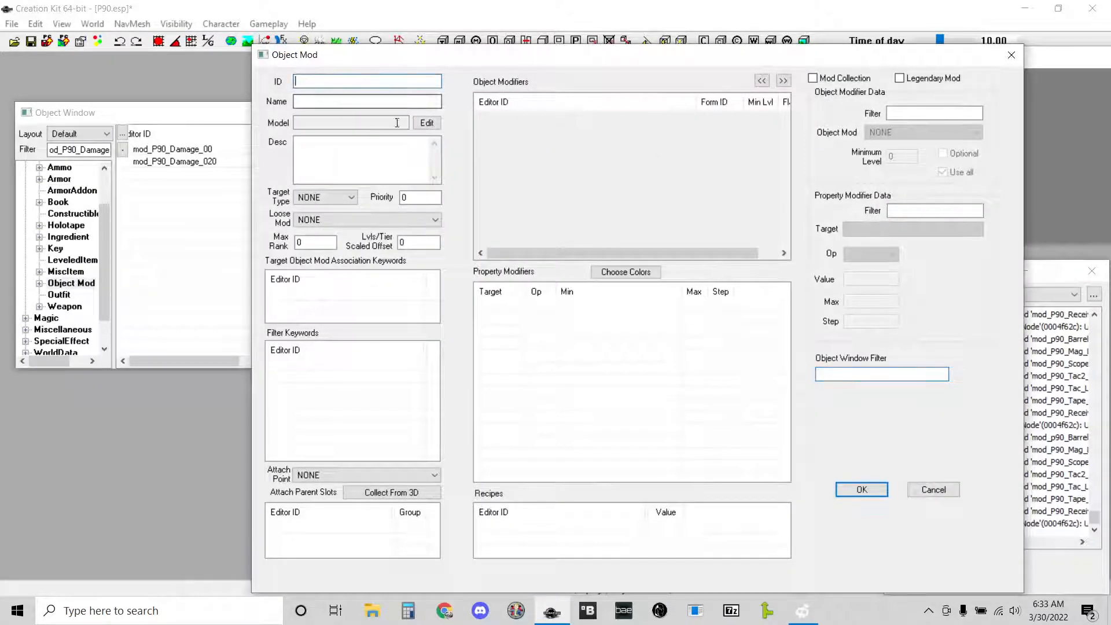
pyautogui.write('mod_P')
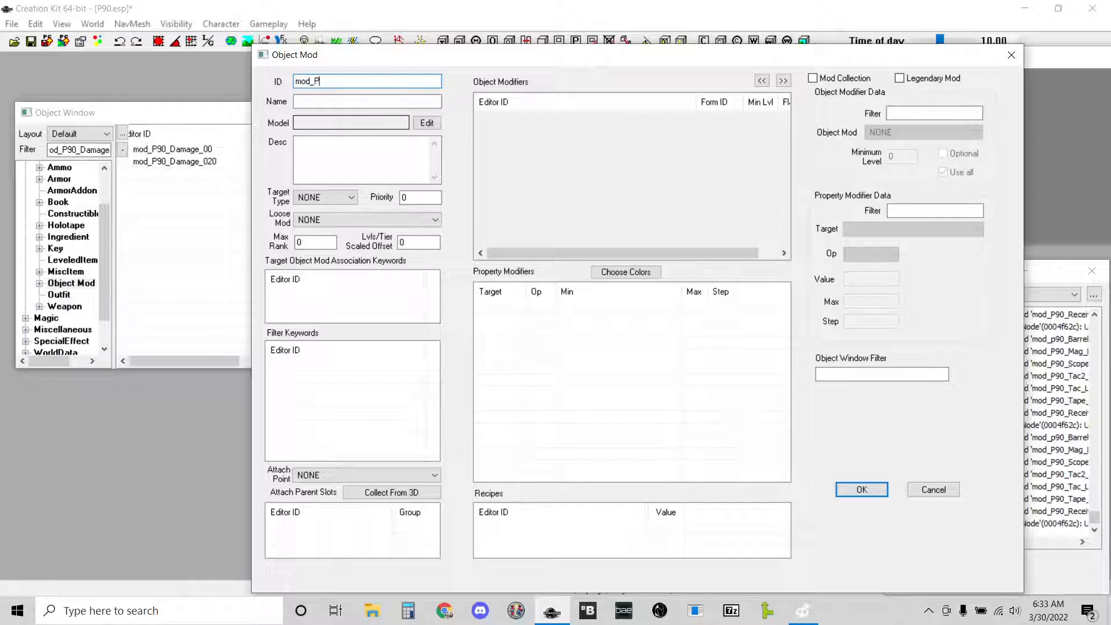
pyautogui.write('90_Damage')
pyautogui.write('_040')
pyautogui.write('[Dam')
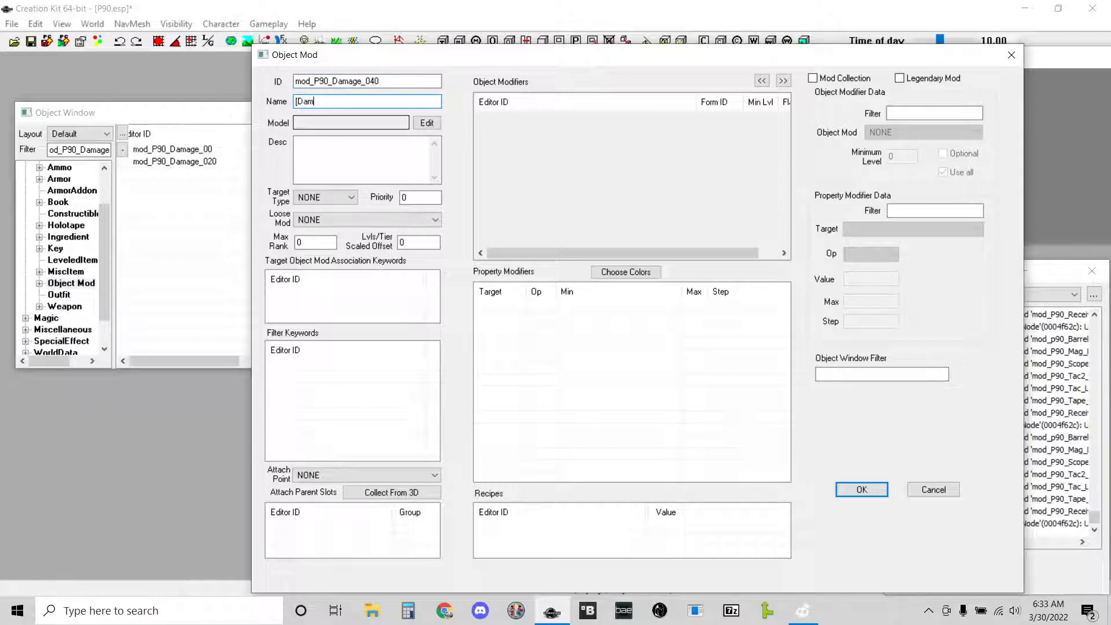
pyautogui.write('age] + 40%')
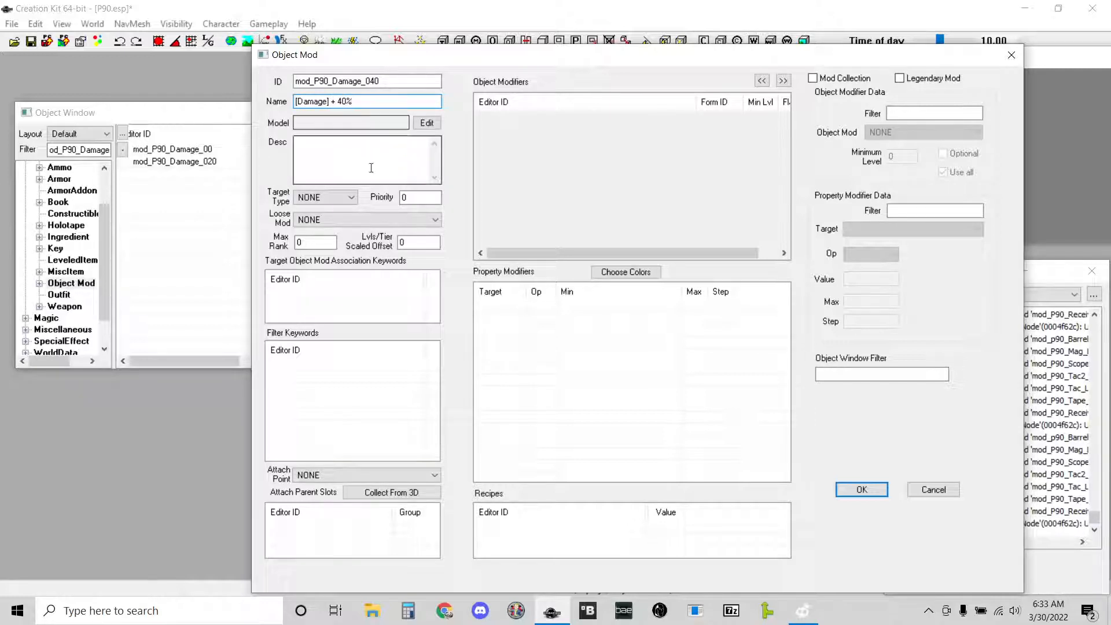
# - Set the 40% mod's target type to Weapon and add ma_KF2P90 as its target object mod association keyword
pyautogui.click(339, 197)
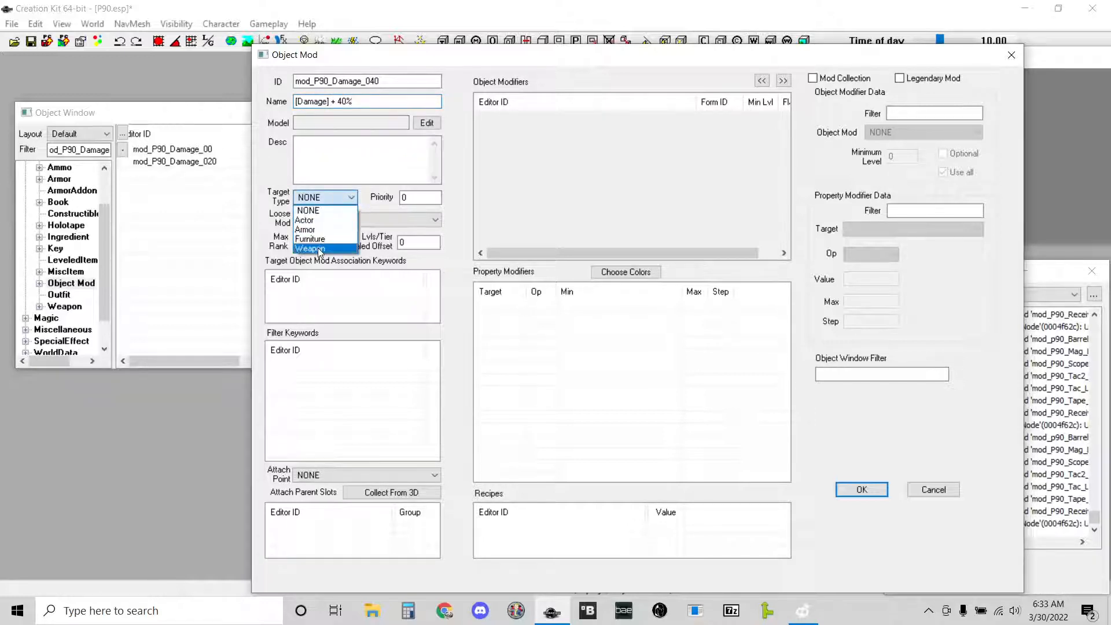
pyautogui.click(320, 247)
pyautogui.rightClick(338, 304)
pyautogui.click(353, 323)
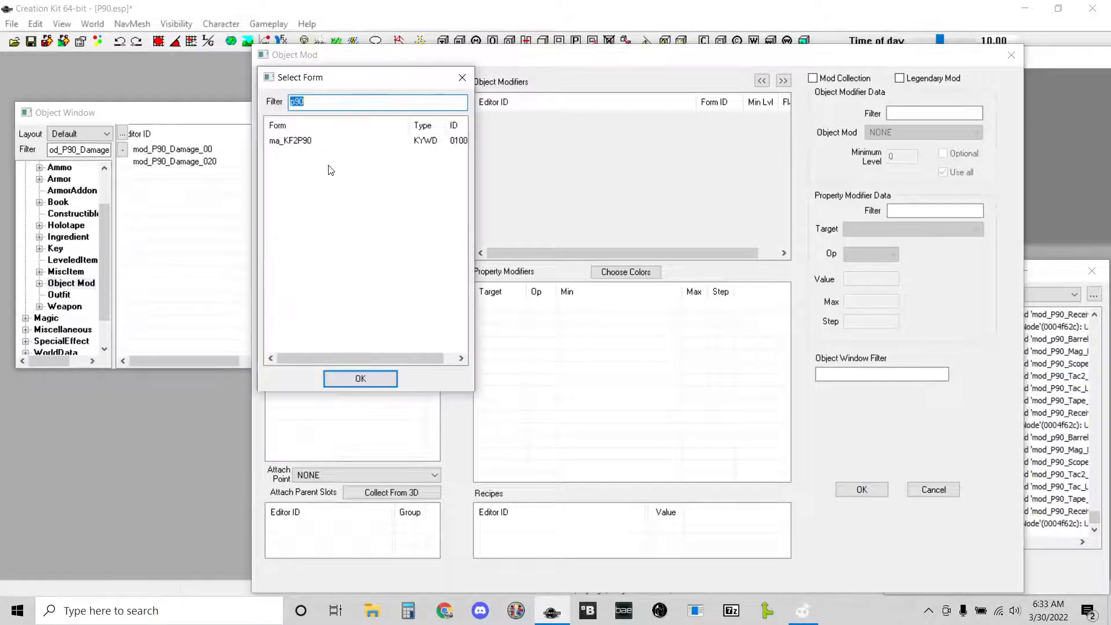
pyautogui.doubleClick(312, 140)
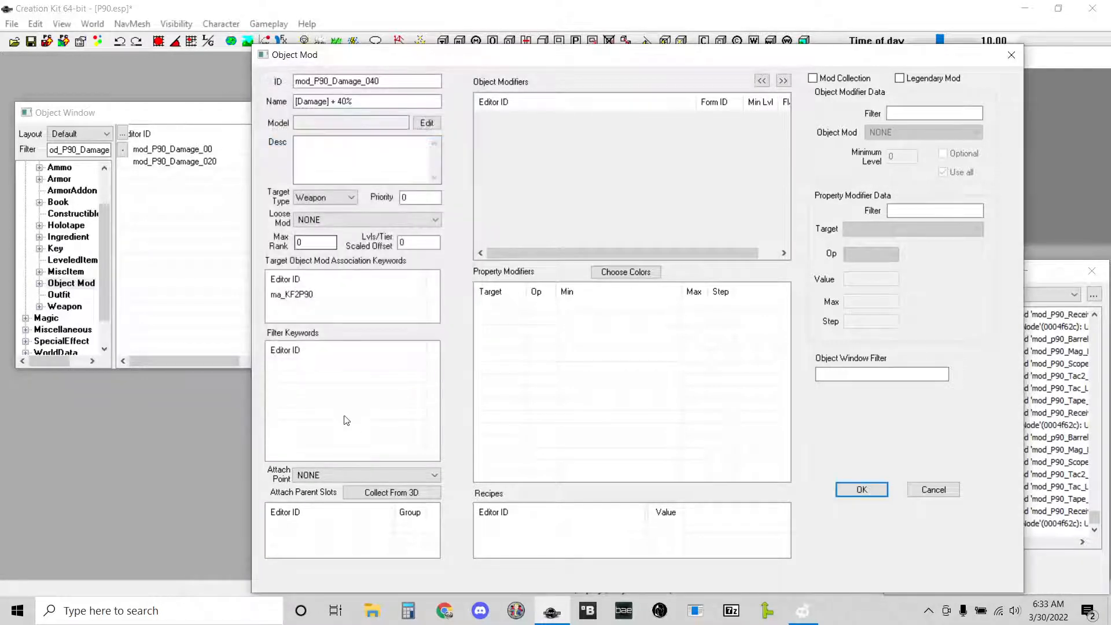
# - Set the 40% damage mod's attach point to ap_P90_DamageModifier
pyautogui.click(339, 475)
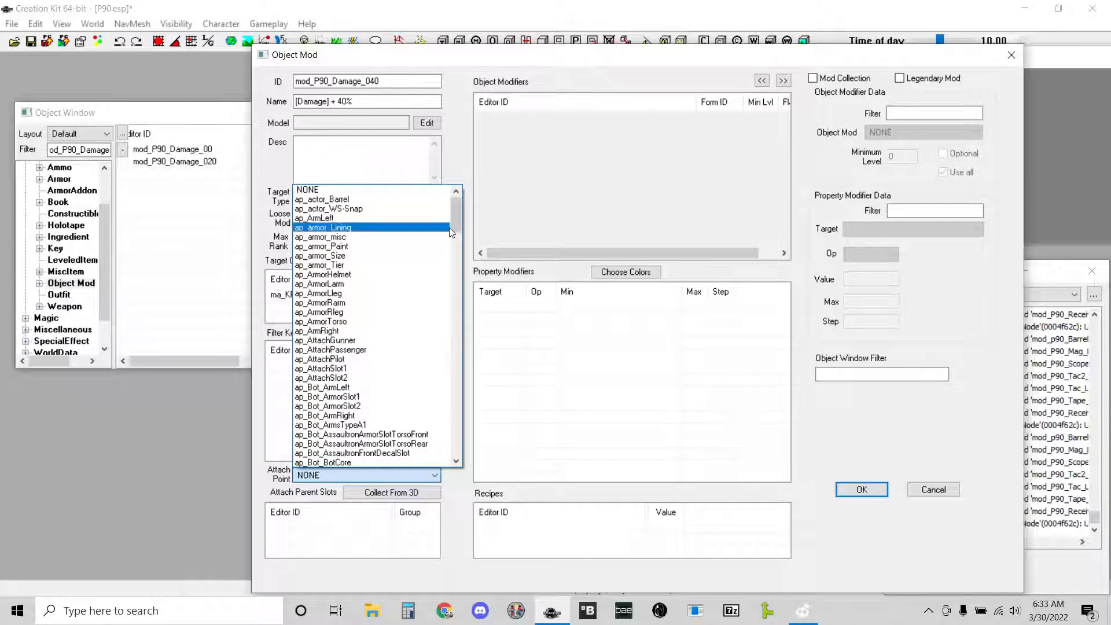
pyautogui.moveTo(453, 217); pyautogui.dragTo(448, 393)
pyautogui.click(347, 406)
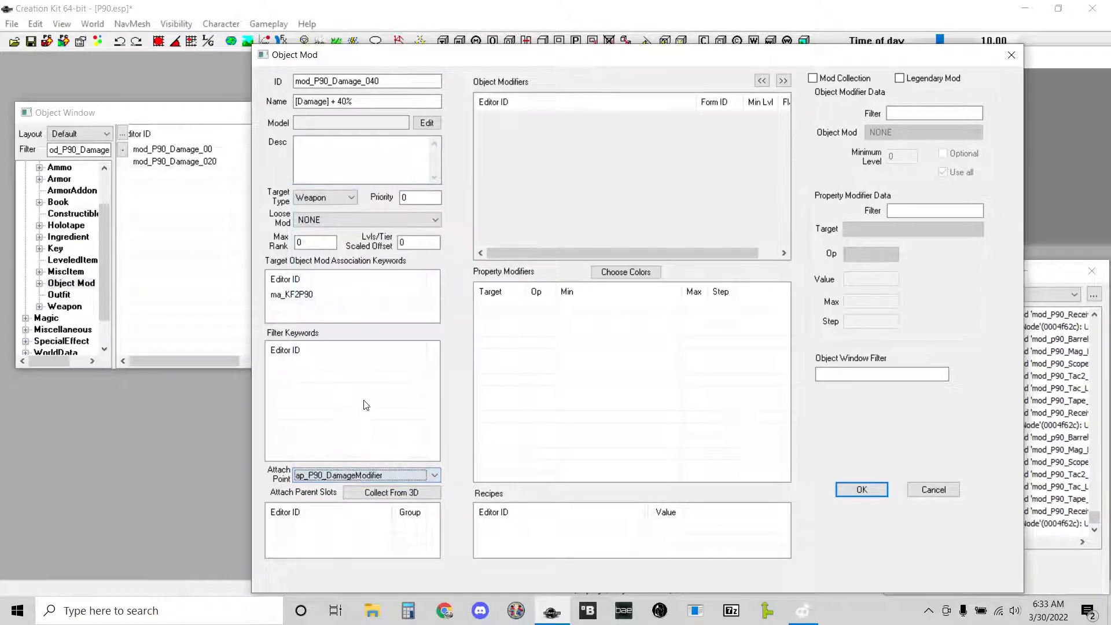
# - Add a property modifier to the 40% mod targeting iattackdamage, with operation MUL+ADD and a minimum value of 0.4
pyautogui.rightClick(626, 373)
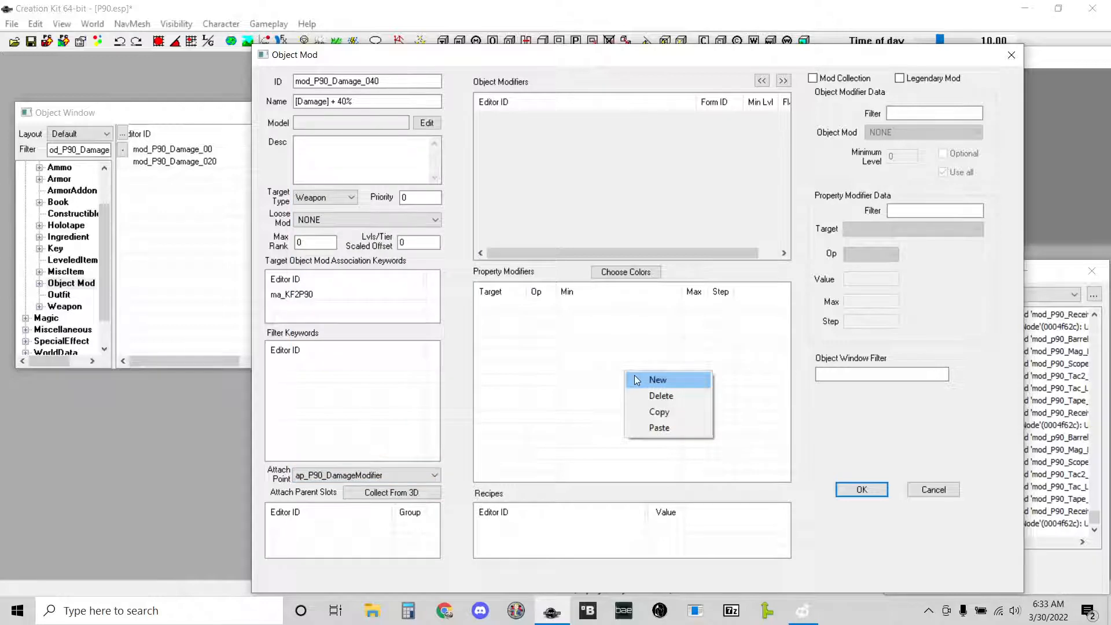
pyautogui.click(637, 380)
pyautogui.click(894, 229)
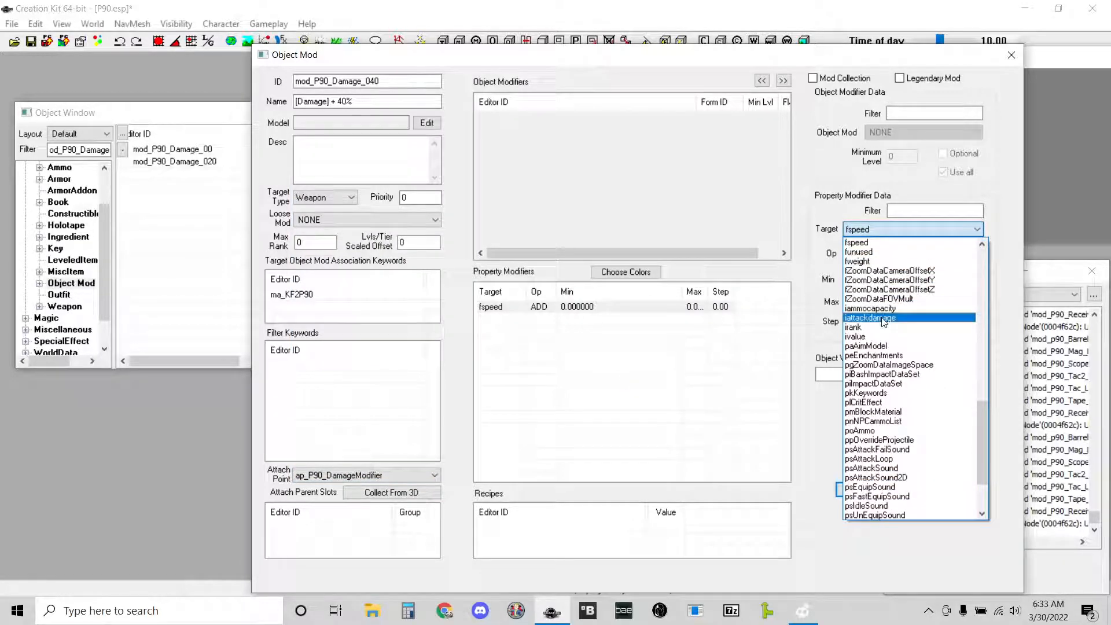
pyautogui.click(883, 319)
pyautogui.click(877, 254)
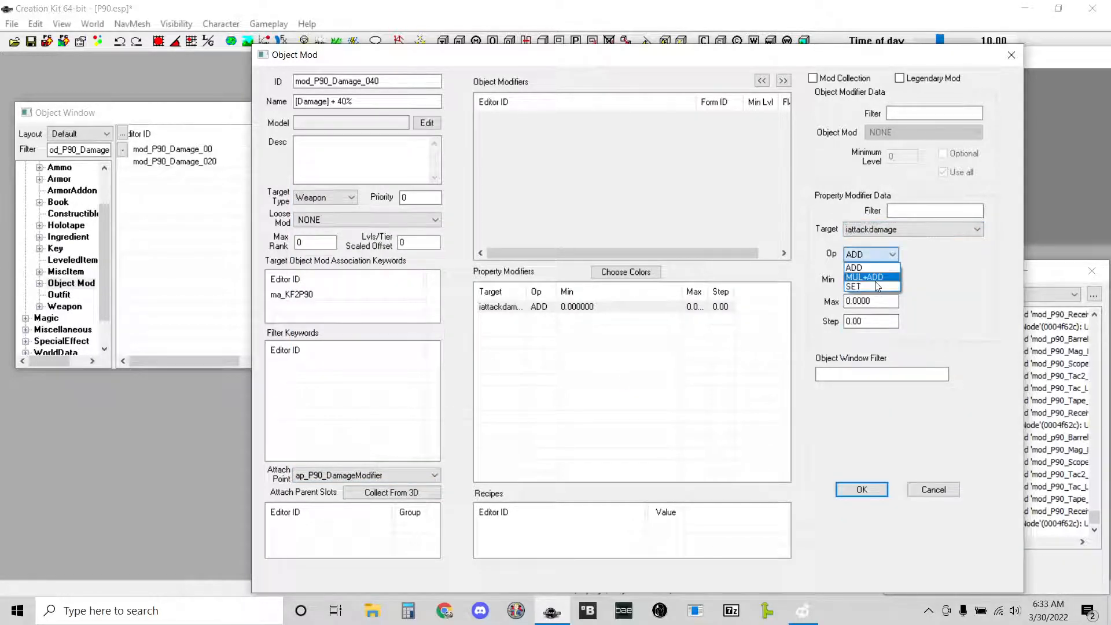
pyautogui.click(875, 280)
pyautogui.doubleClick(875, 279)
pyautogui.press('BackSpace')
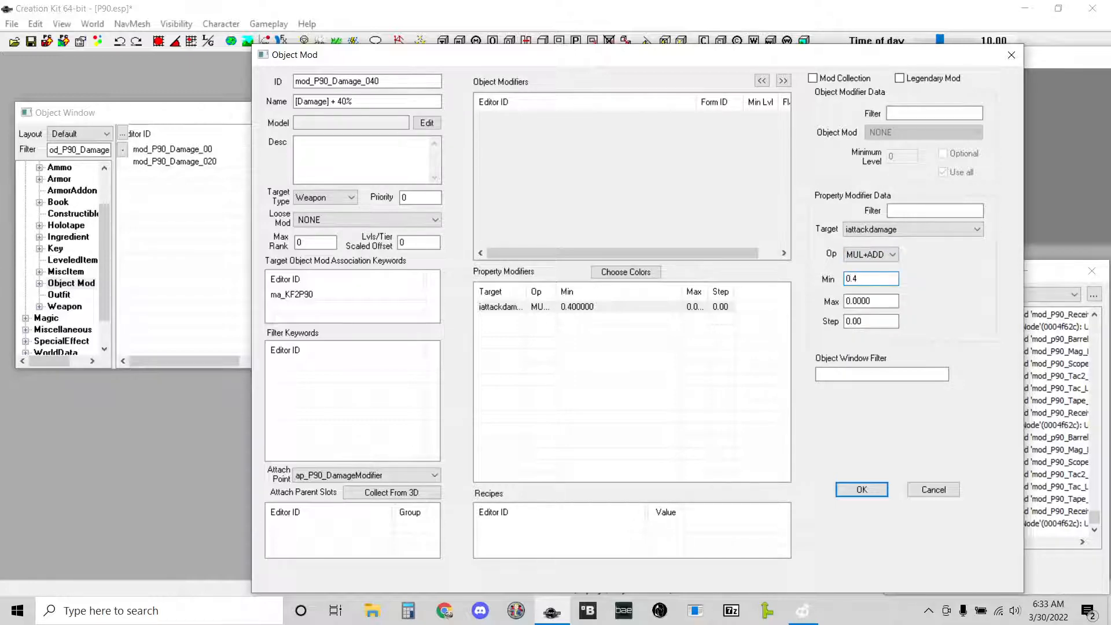
# - Save the 40% mod and create a new object mod with ID mod_P90_Damage_100 and name "[Damage] +100%"
pyautogui.press('Return')
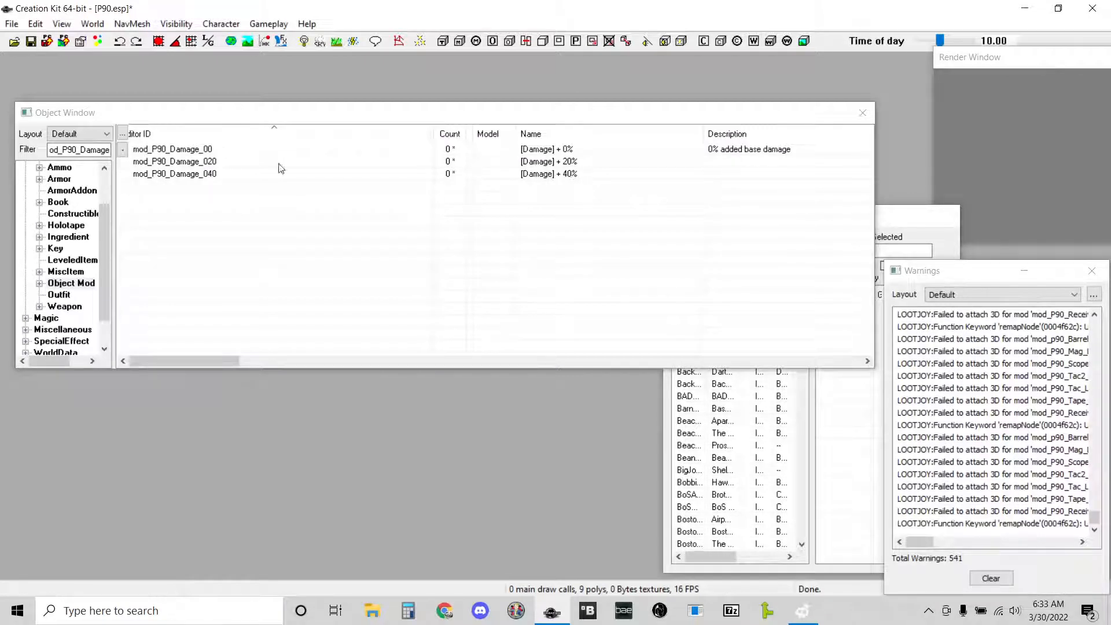
pyautogui.rightClick(182, 250)
pyautogui.click(206, 255)
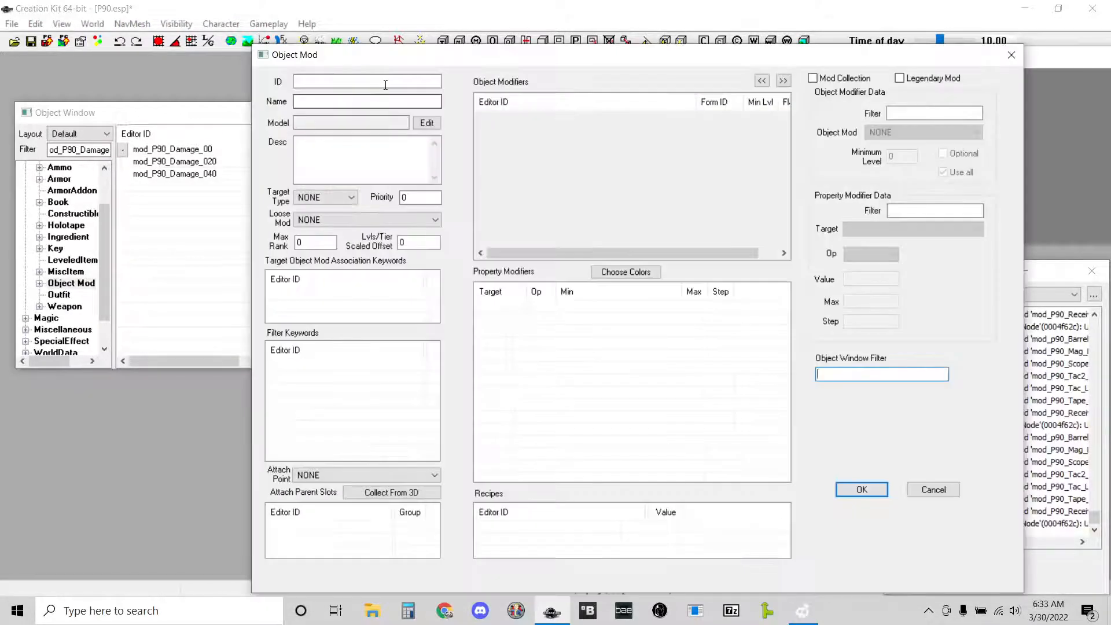
pyautogui.write('mod_')
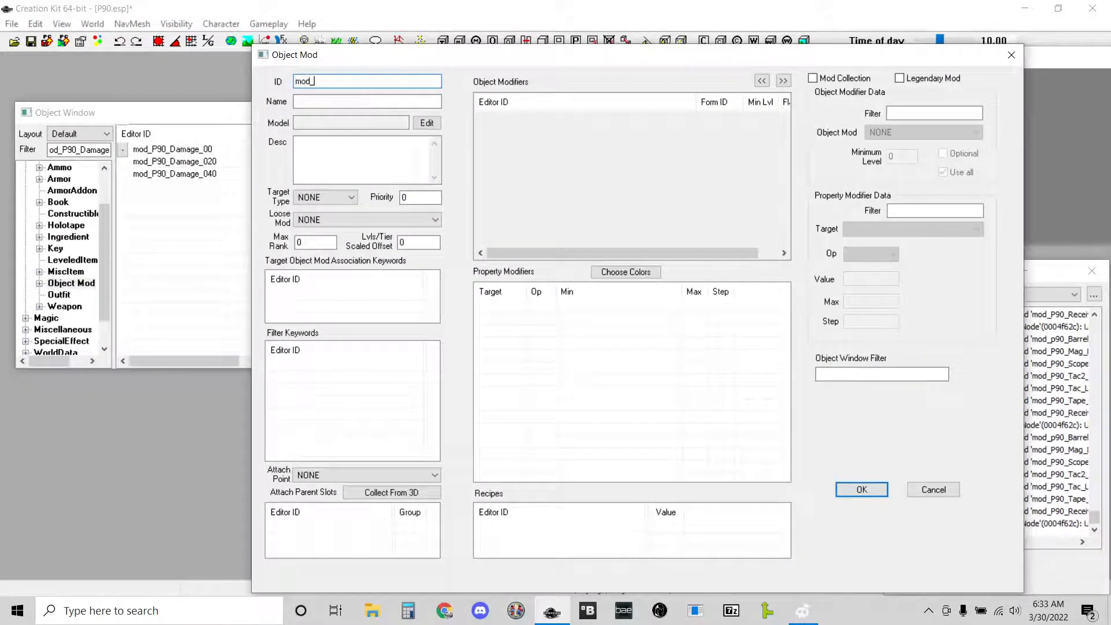
pyautogui.write('P90_Damage_100')
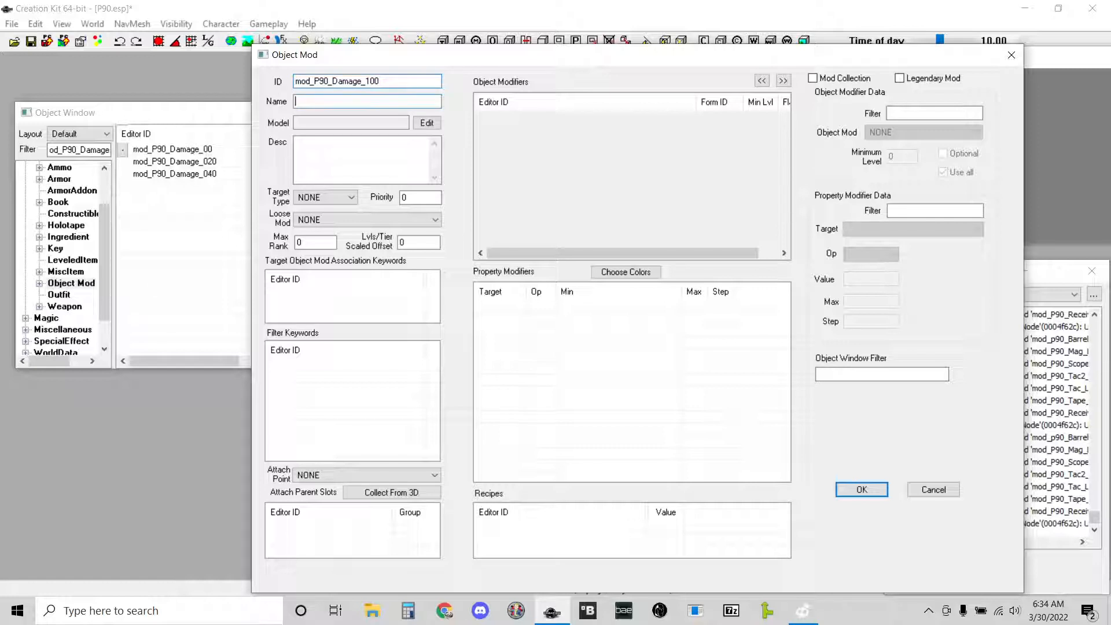
pyautogui.write('[D')
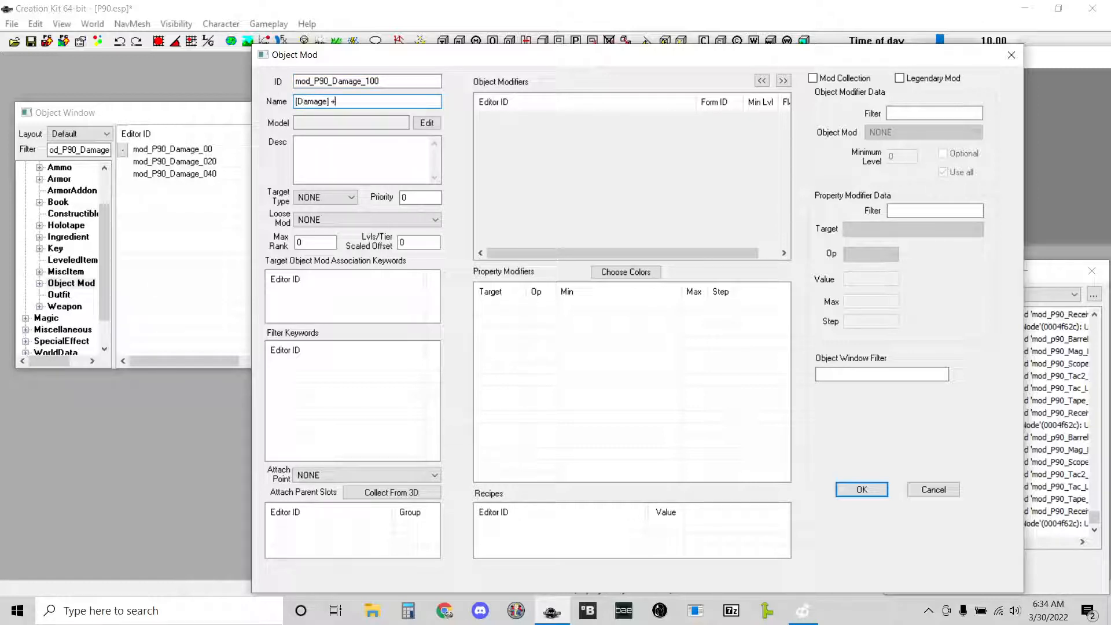
pyautogui.write('100')
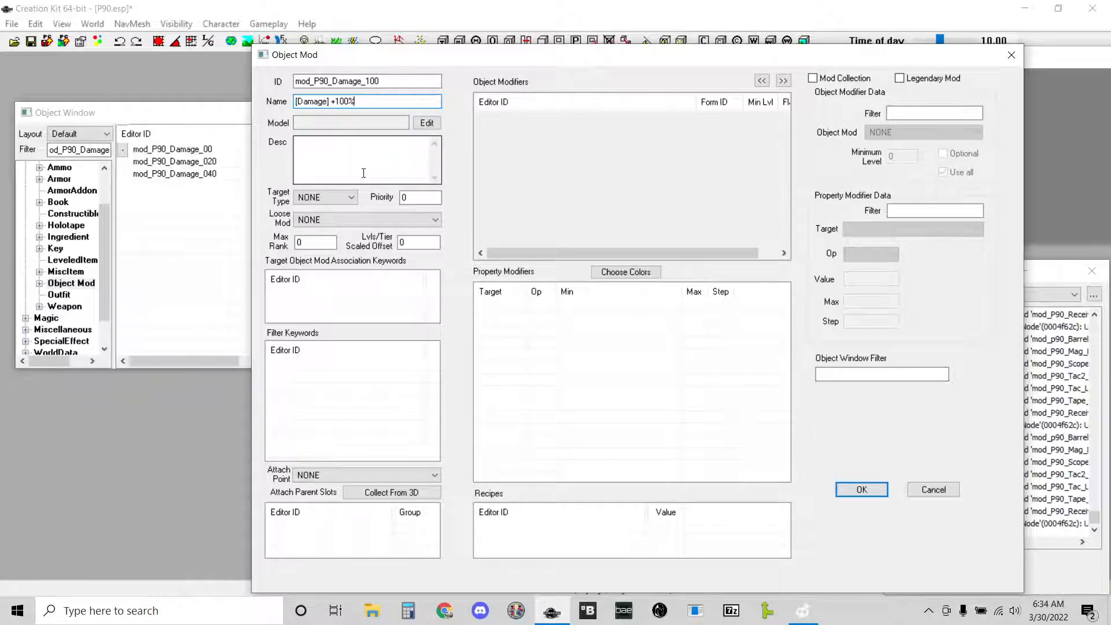
# - Set the 100% mod's target type to Weapon and add ma_KF2P90 as its target object mod association keyword
pyautogui.click(347, 197)
pyautogui.click(340, 250)
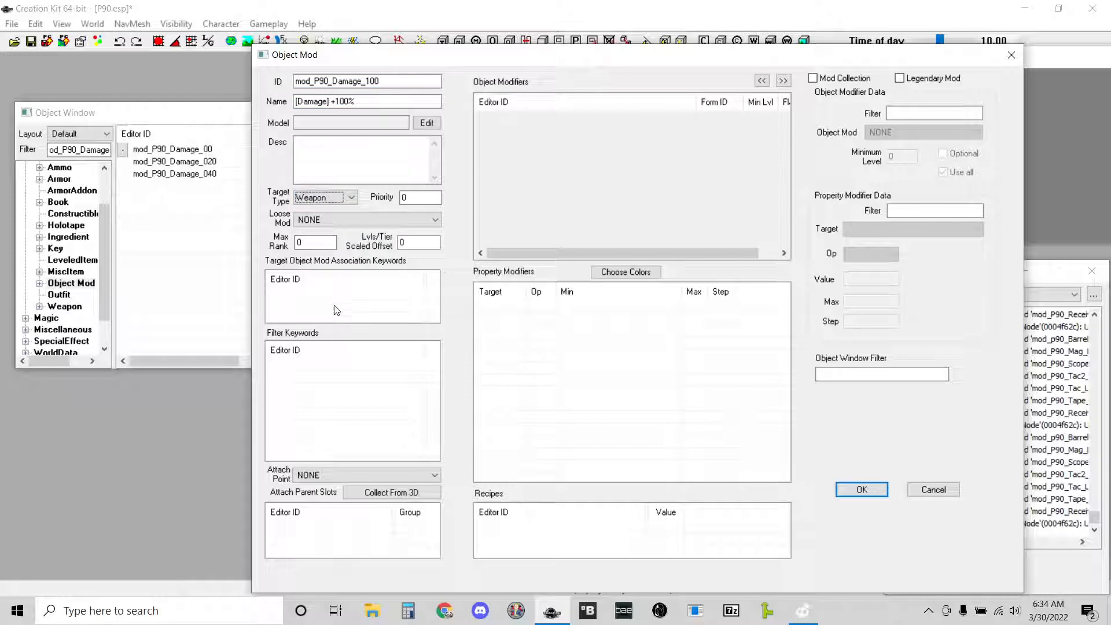
pyautogui.rightClick(334, 305)
pyautogui.click(364, 330)
pyautogui.doubleClick(311, 140)
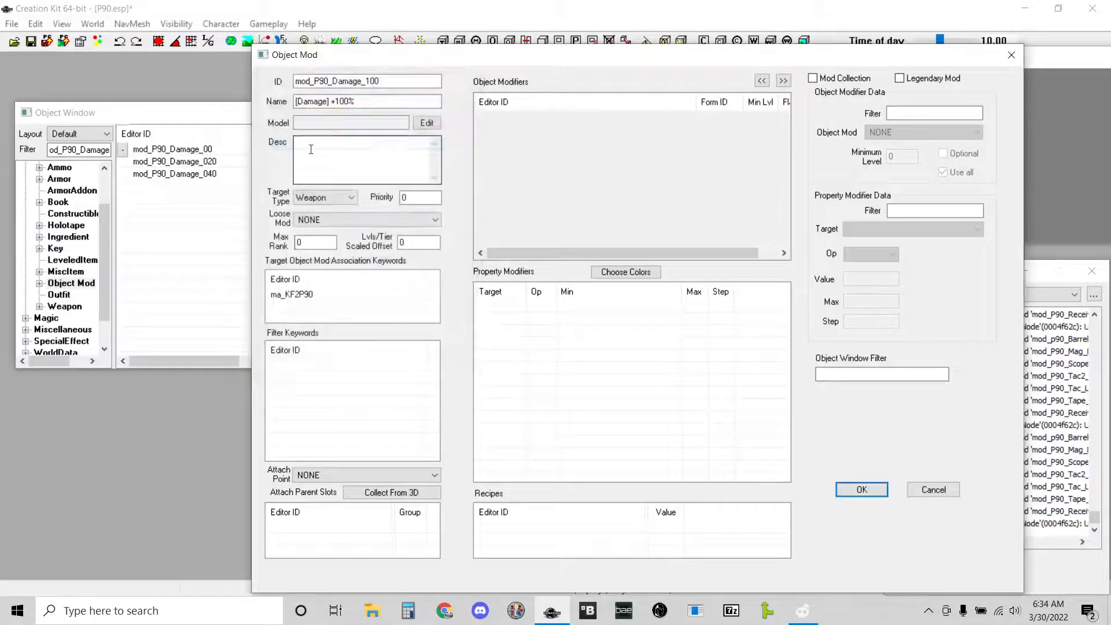
pyautogui.rightClick(307, 403)
pyautogui.click(302, 384)
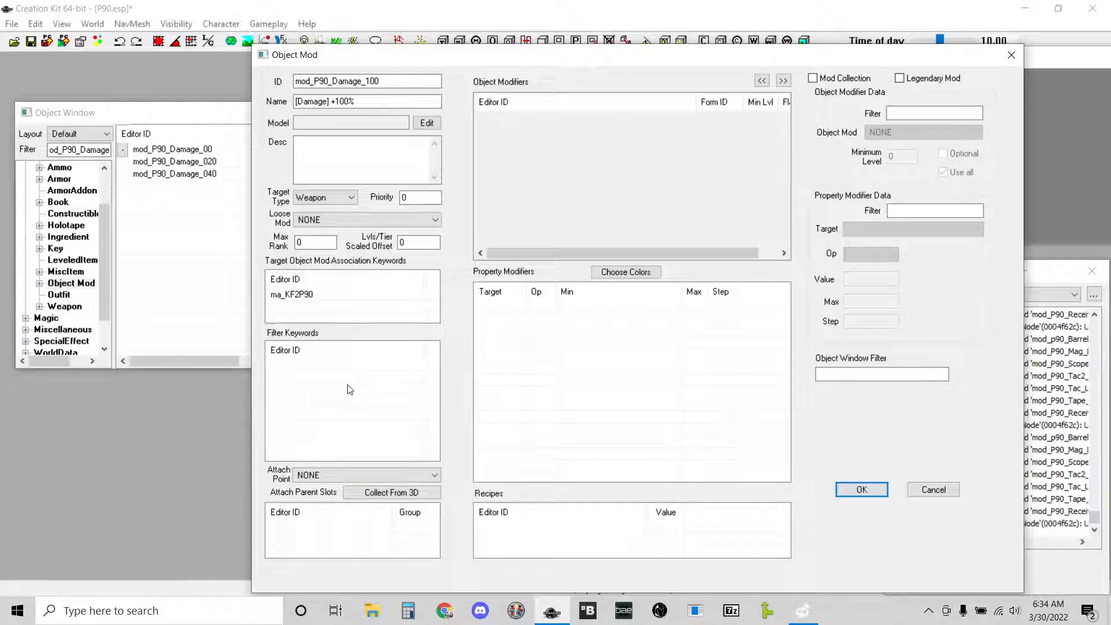
pyautogui.rightClick(306, 387)
pyautogui.click(288, 403)
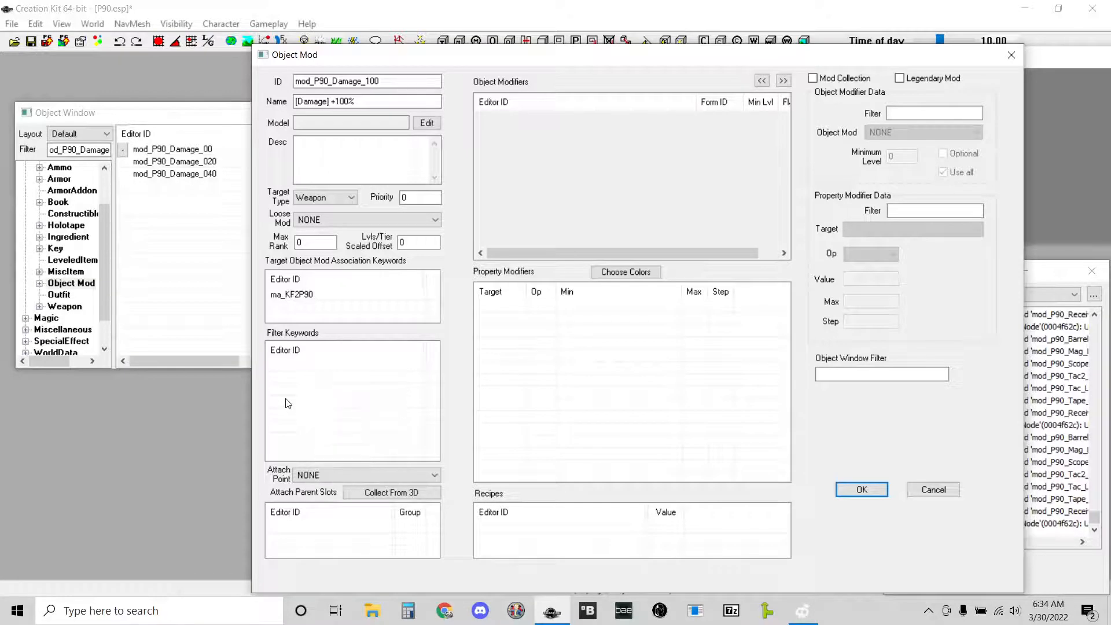
# - Set the 100% damage mod's attach point to ap_P90_DamageModifier
pyautogui.click(327, 475)
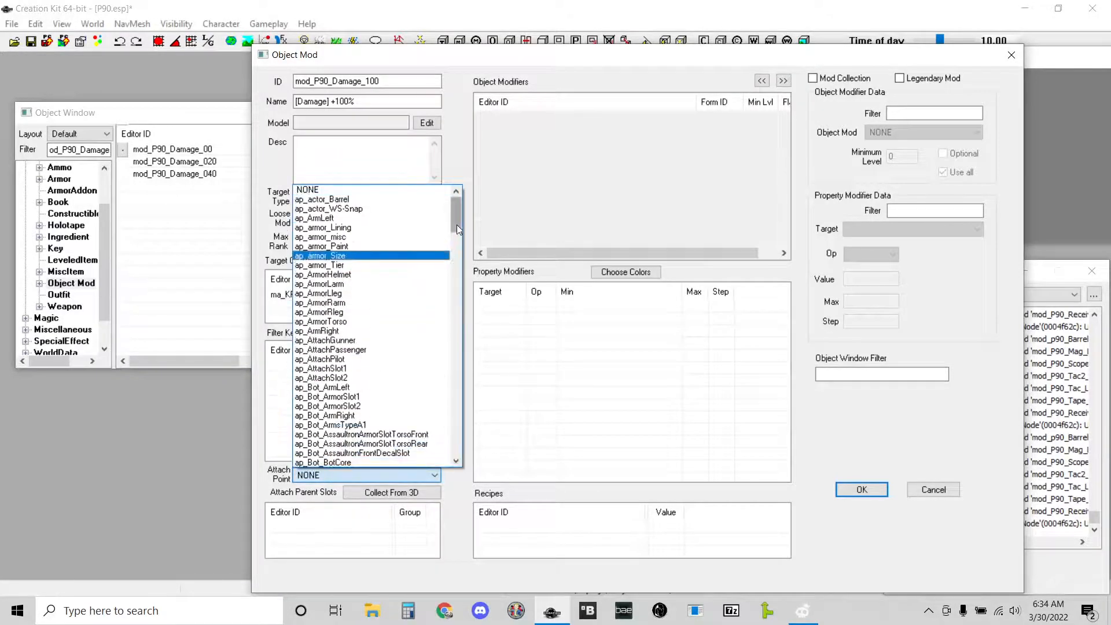
pyautogui.moveTo(456, 224); pyautogui.dragTo(447, 408)
pyautogui.click(343, 341)
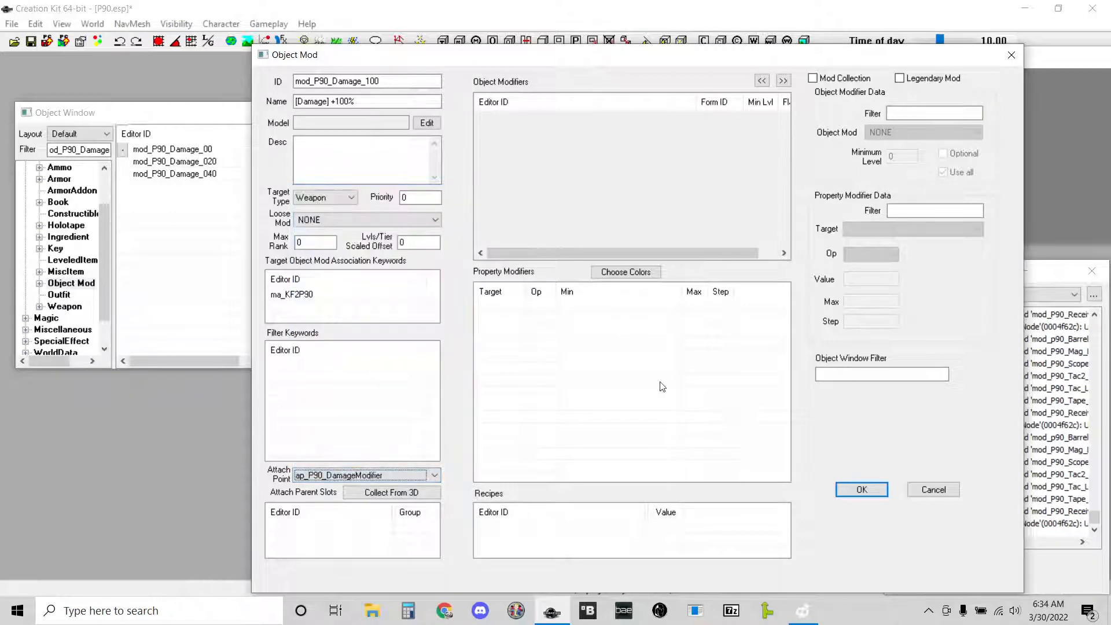
pyautogui.rightClick(661, 385)
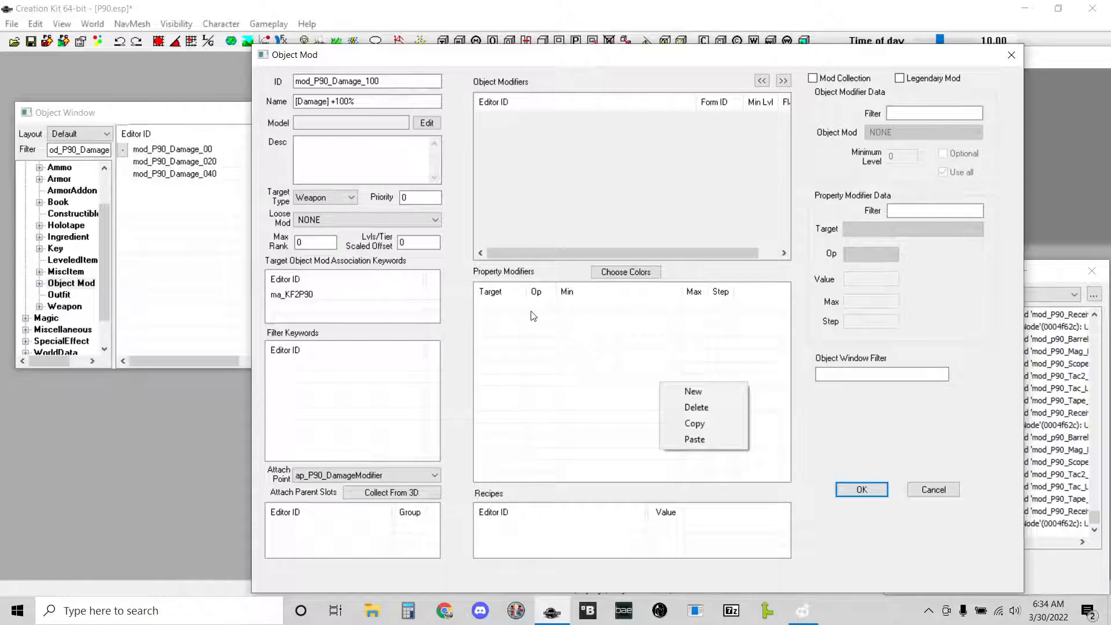
pyautogui.click(322, 416)
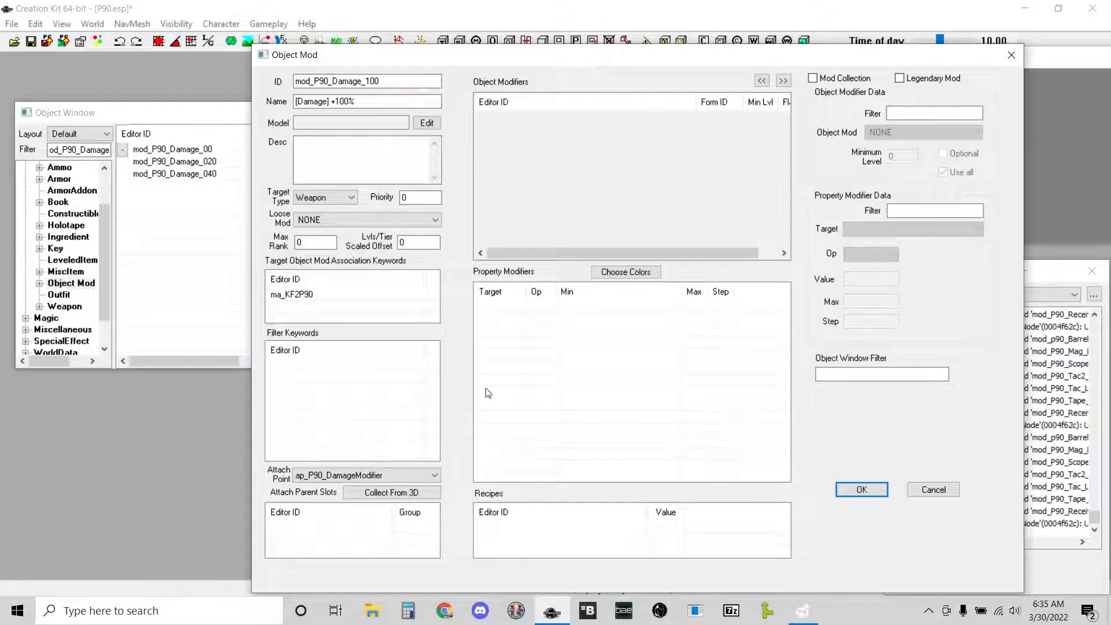
pyautogui.rightClick(647, 377)
pyautogui.click(661, 382)
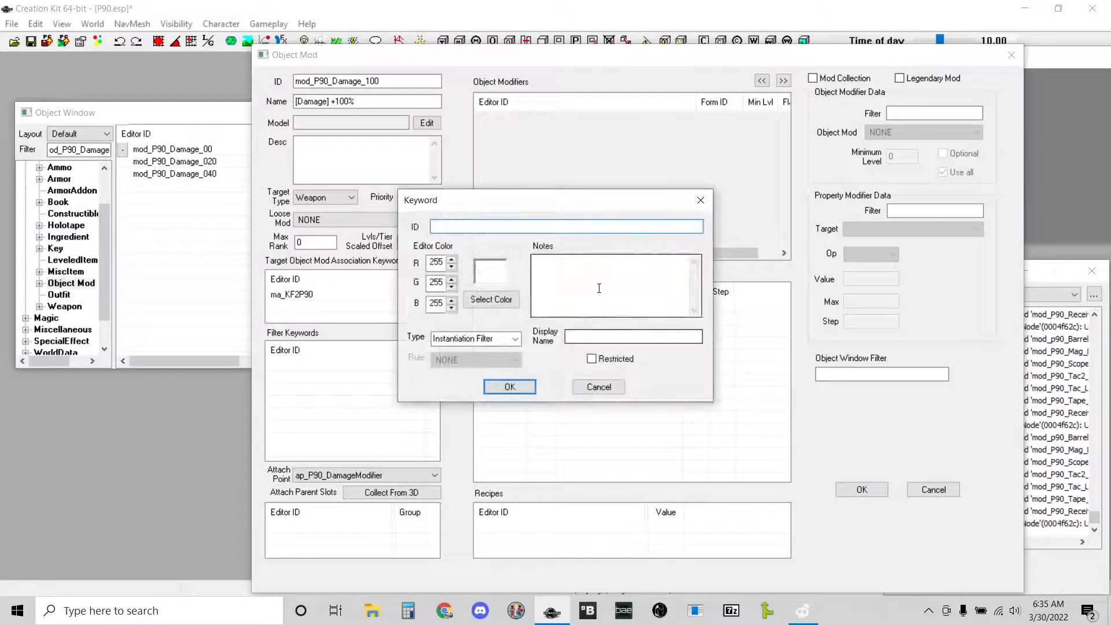
pyautogui.click(598, 387)
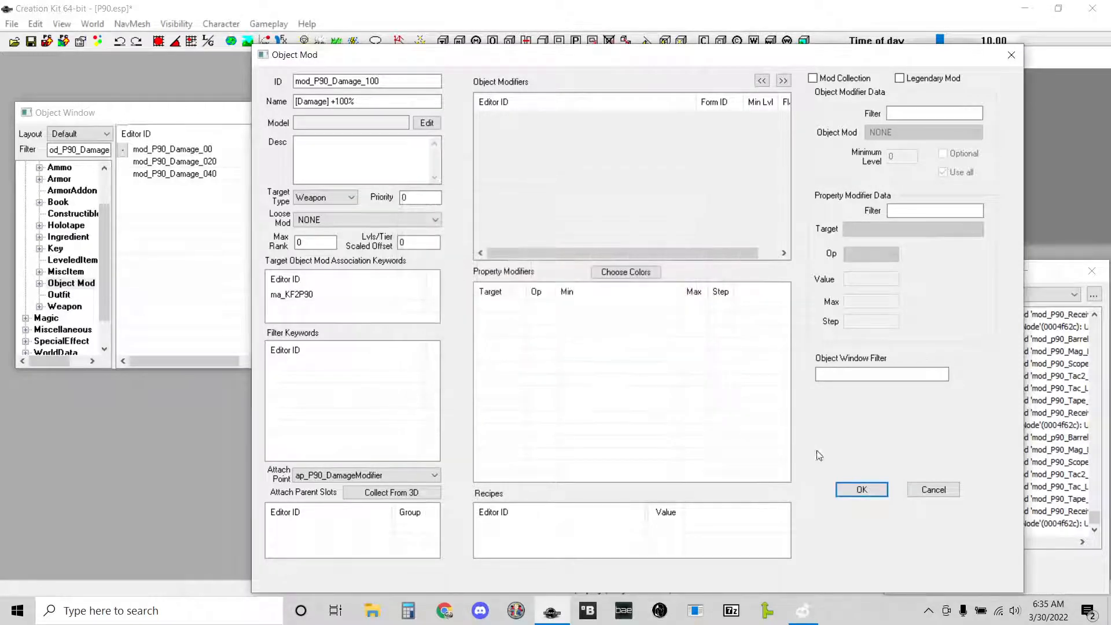
# - Save the 100% damage mod and reopen mod_P90_Damage_100 for editing
pyautogui.click(861, 490)
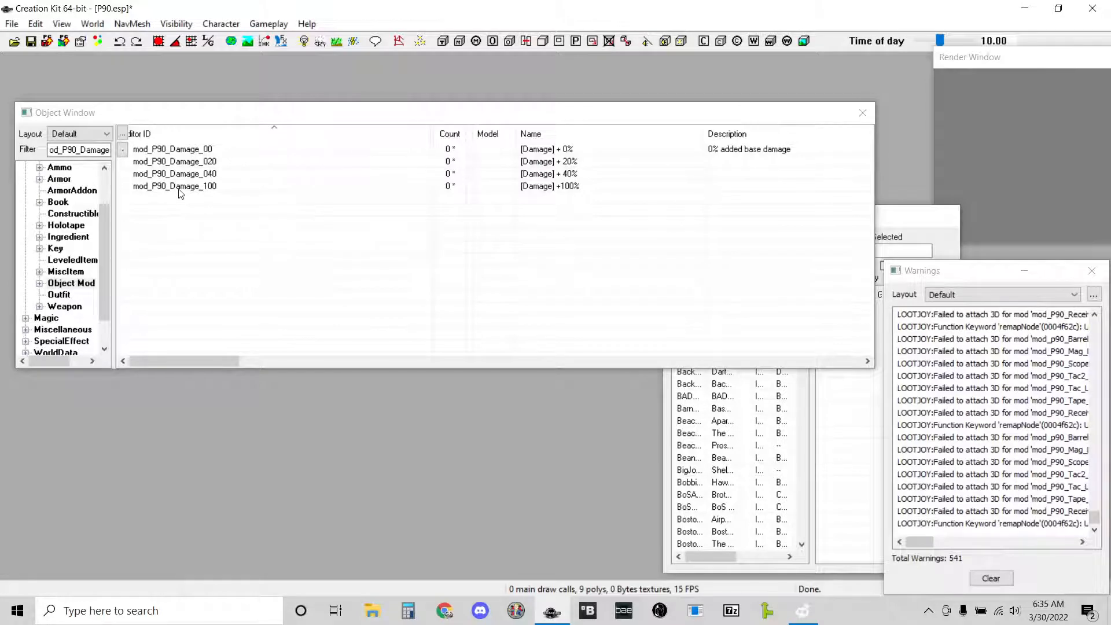
pyautogui.click(180, 186)
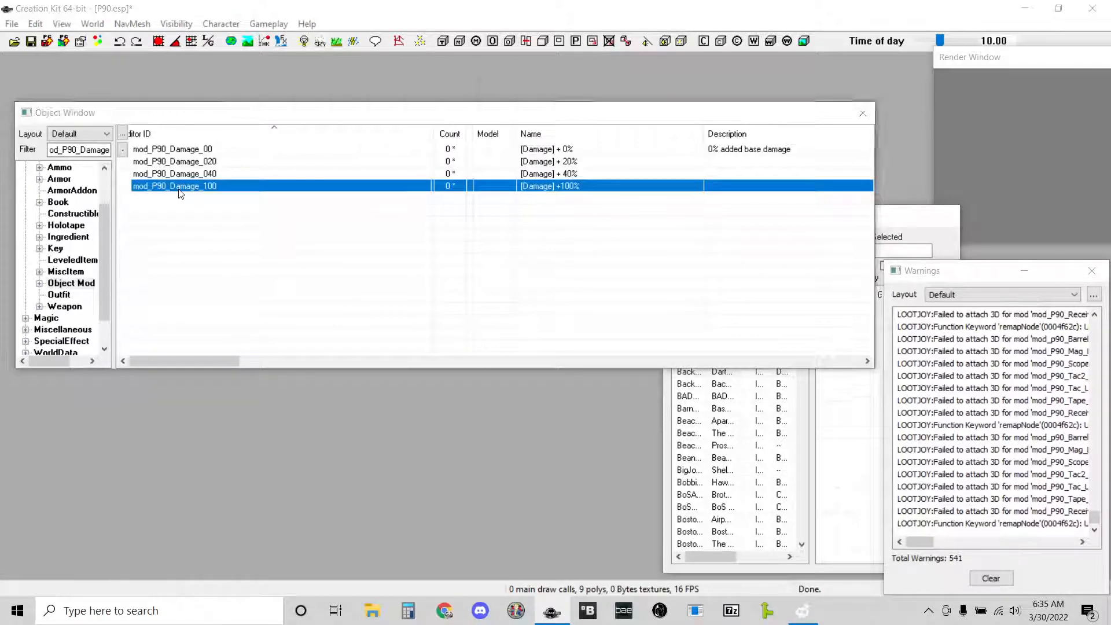
pyautogui.doubleClick(180, 188)
# - Add a property modifier to the 100% mod targeting iattackdamage, with operation MUL+ADD and a minimum value of 1.0, and save it
pyautogui.rightClick(590, 355)
pyautogui.click(605, 363)
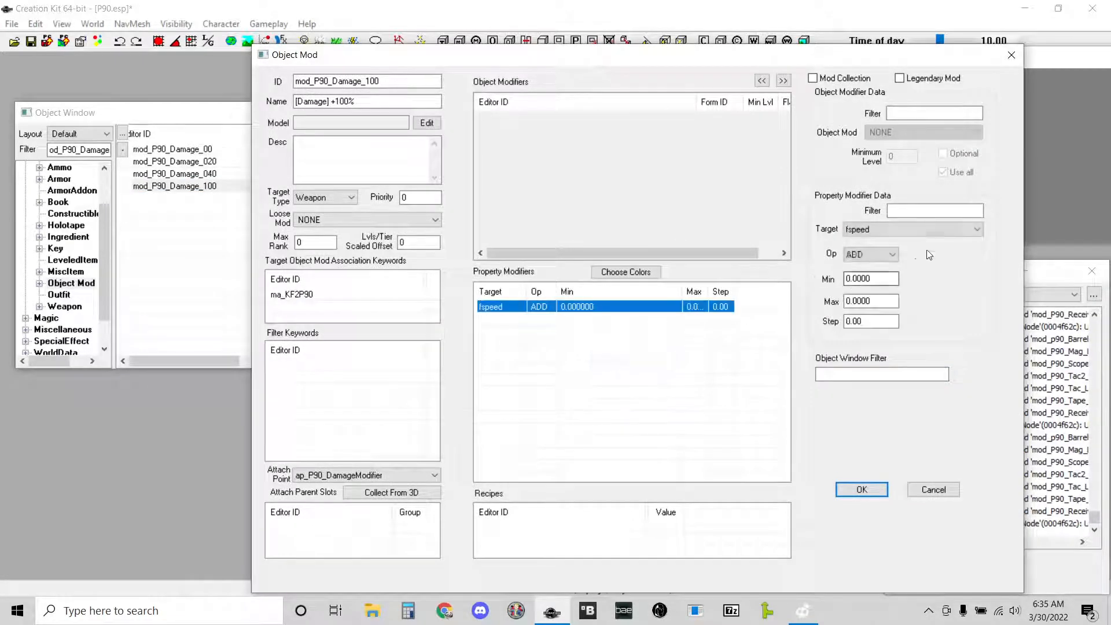
pyautogui.click(931, 230)
pyautogui.click(913, 319)
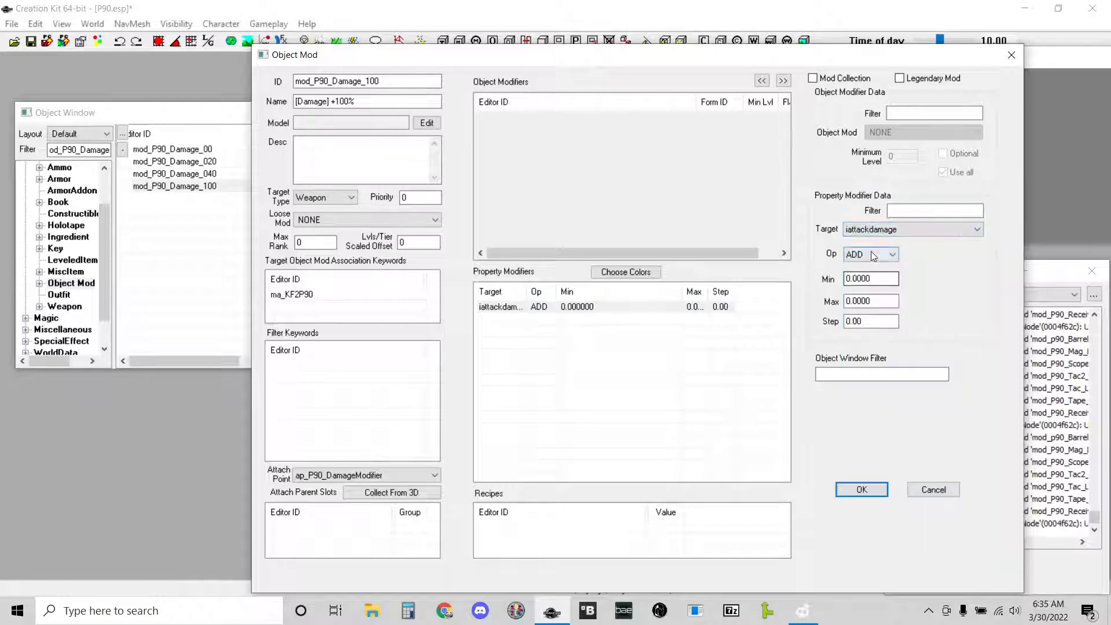
pyautogui.click(870, 254)
pyautogui.click(868, 273)
pyautogui.doubleClick(868, 279)
pyautogui.press('BackSpace')
pyautogui.press('Return')
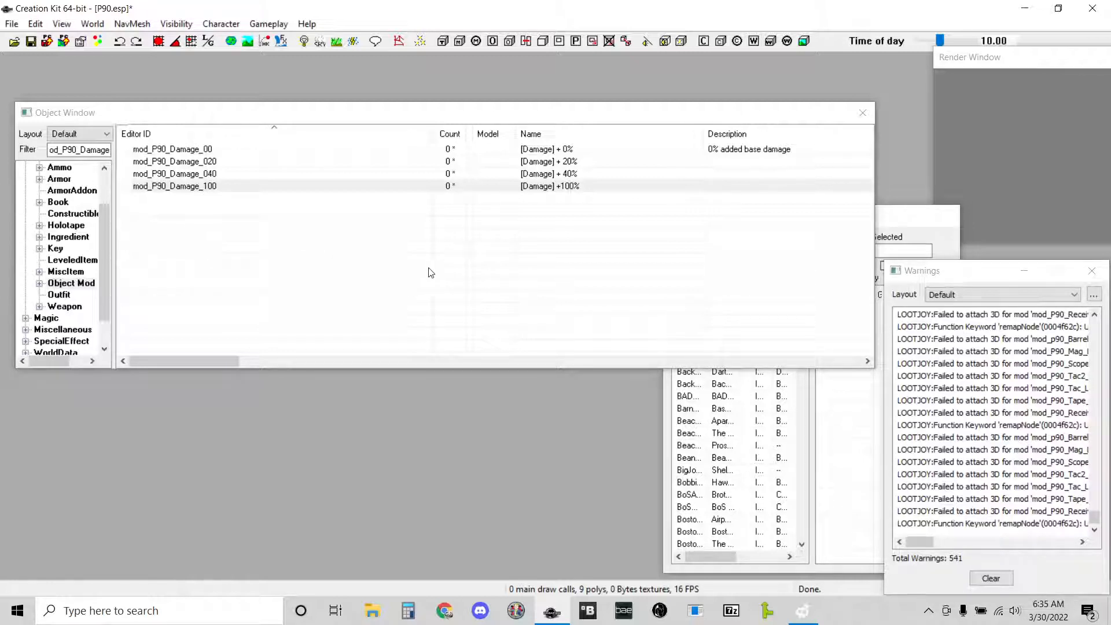
# - Create a new object mod with ID mod_P90_Damage_200 and name "[Damage] +200%"
pyautogui.rightClick(369, 253)
pyautogui.click(394, 264)
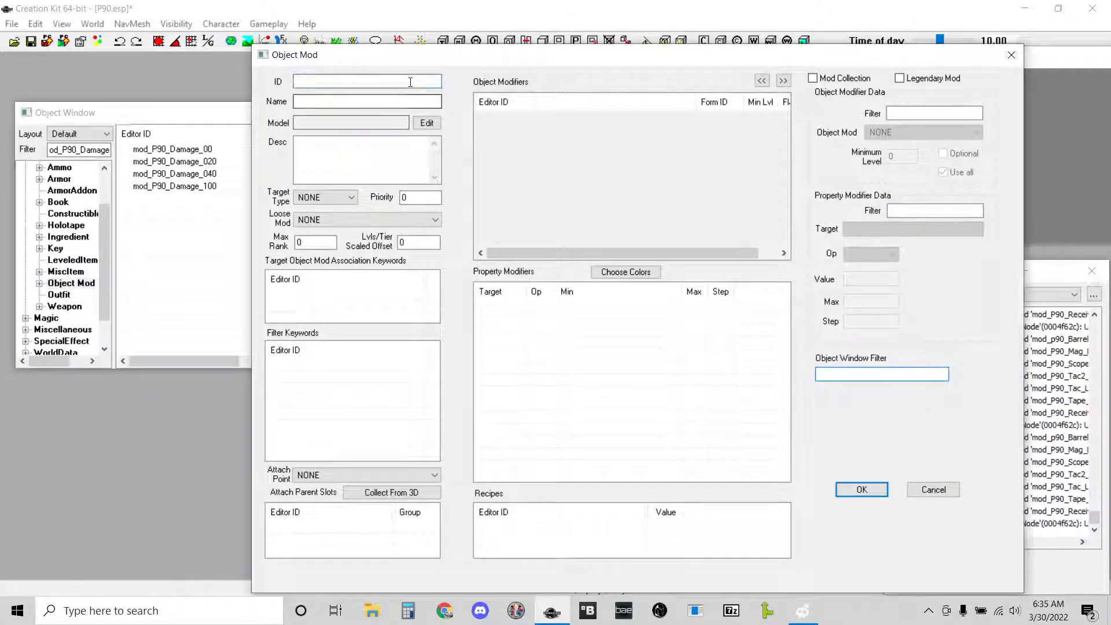
pyautogui.click(411, 83)
pyautogui.write('mod_P')
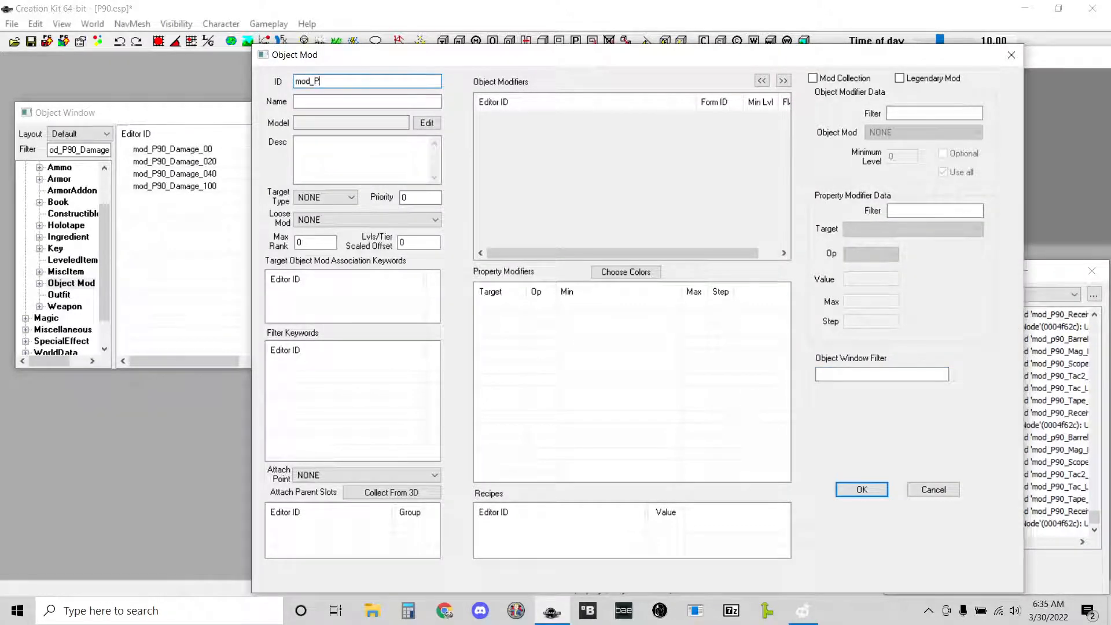
pyautogui.write('90_Damage_200')
pyautogui.press('Tab')
pyautogui.write('[')
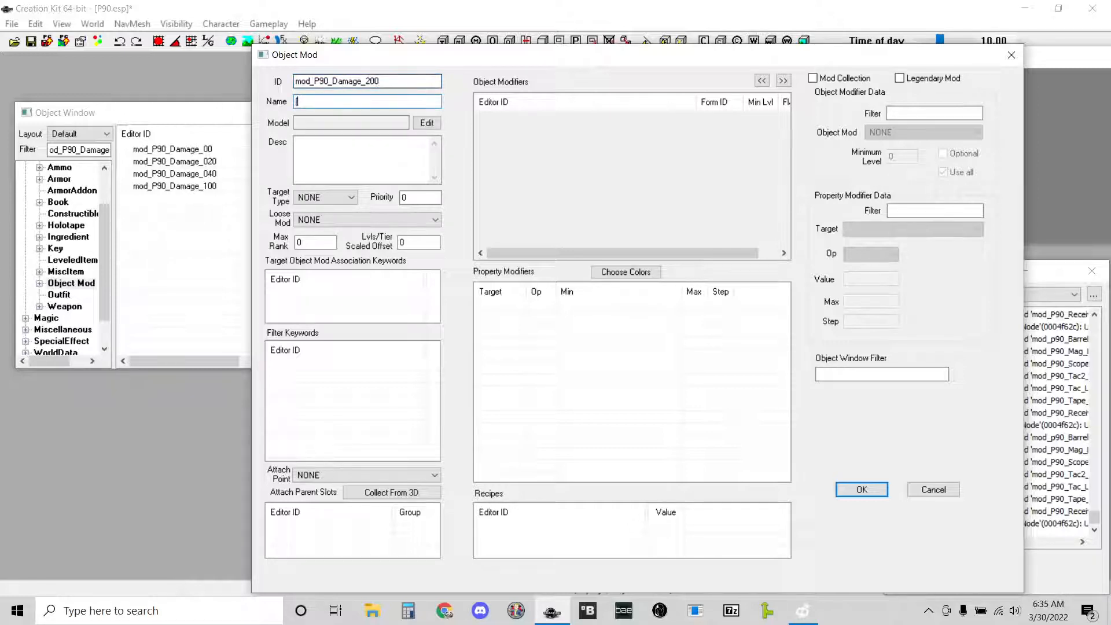
pyautogui.write('Damage] +200%')
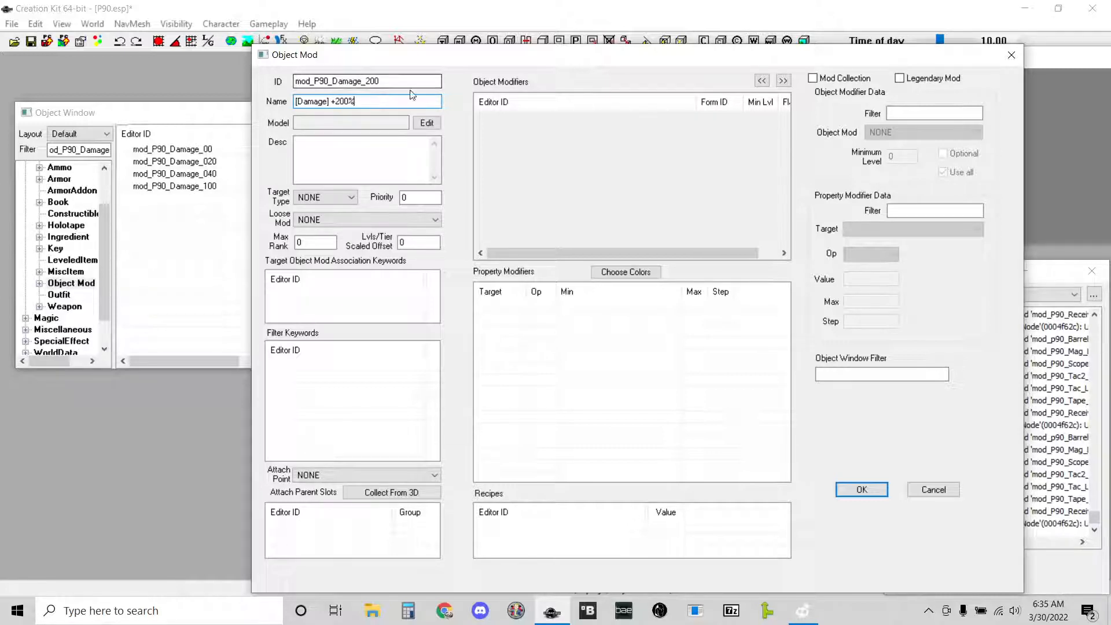
# - Set the 200% mod's target type to Weapon and add ma_KF2P90 as its target object mod association keyword
pyautogui.click(339, 200)
pyautogui.click(326, 243)
pyautogui.rightClick(321, 311)
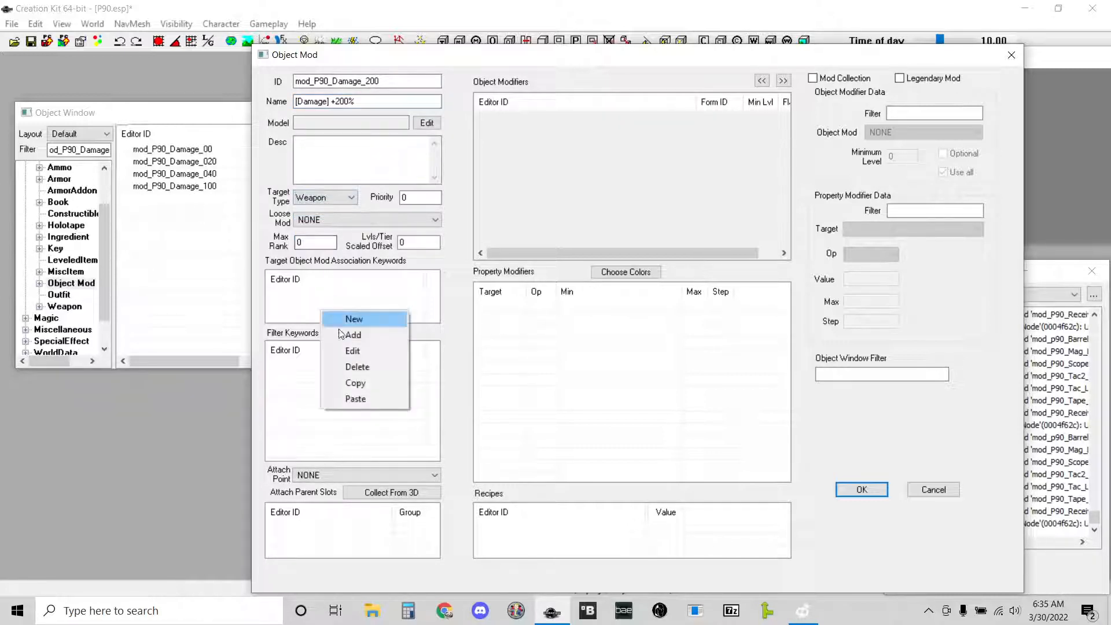
pyautogui.click(354, 336)
pyautogui.doubleClick(313, 143)
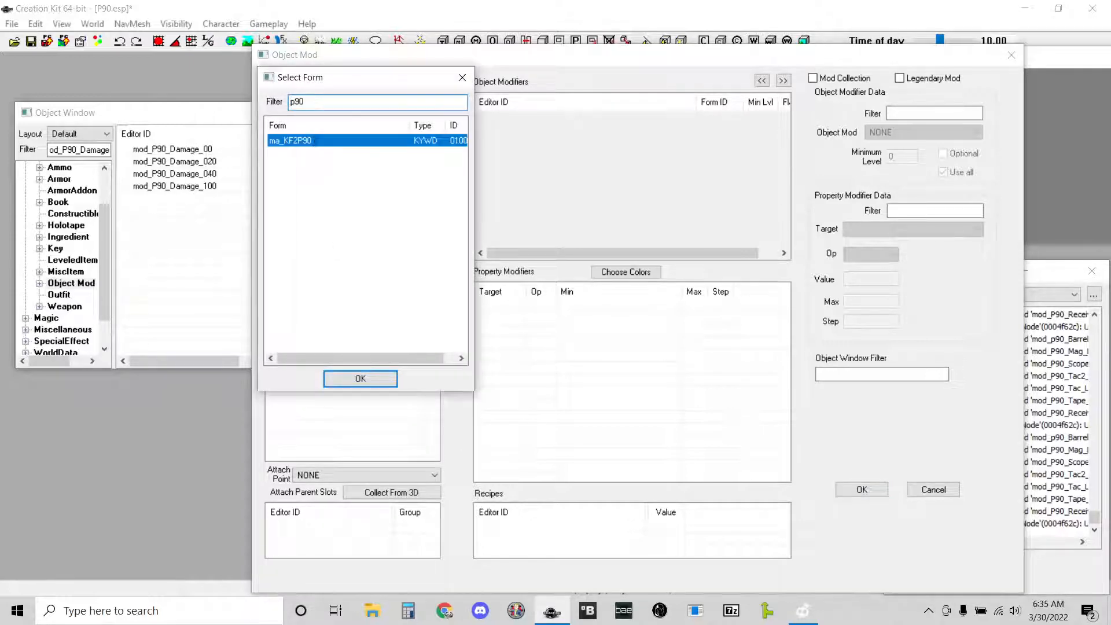
# - Set the 200% damage mod's attach point to ap_P90_DamageModifier
pyautogui.click(318, 480)
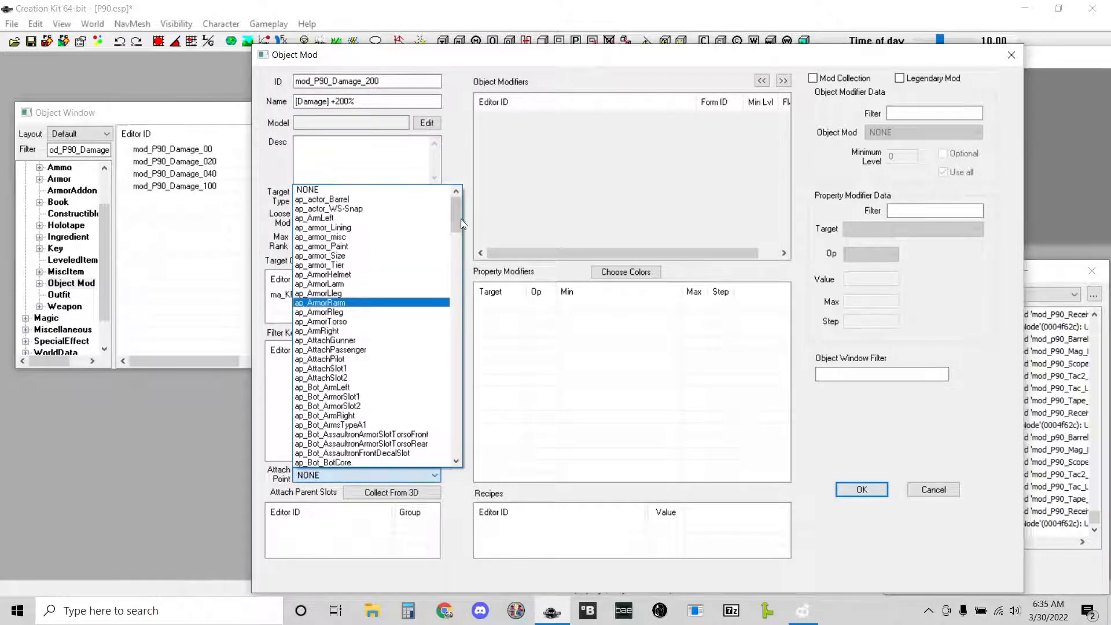
pyautogui.moveTo(461, 220); pyautogui.dragTo(448, 390)
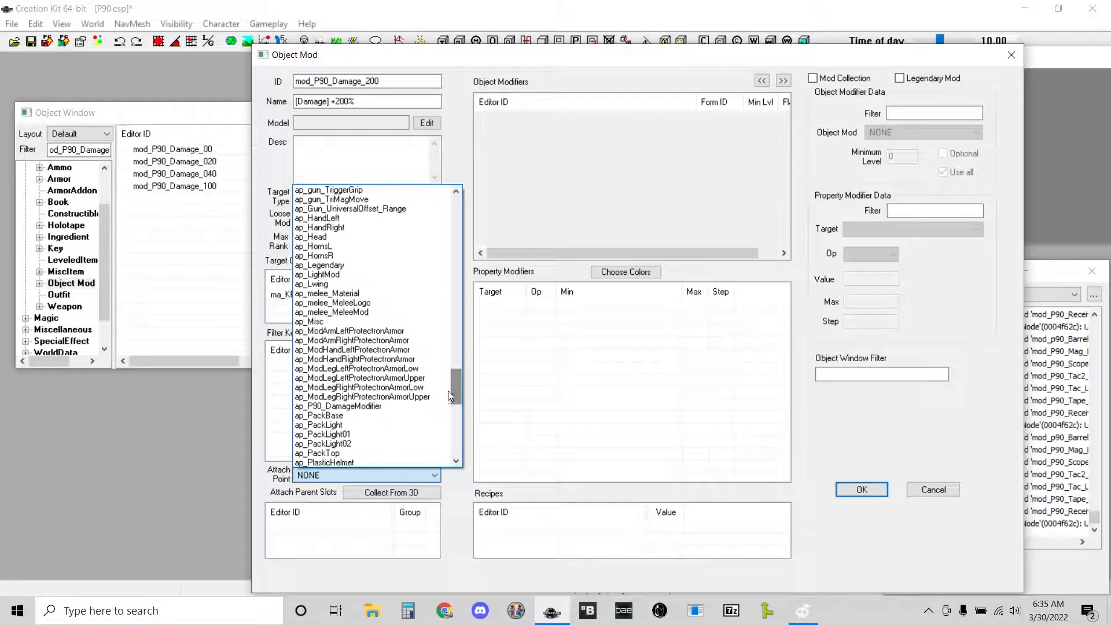
pyautogui.click(347, 406)
# - Add a property modifier to the 200% mod targeting iattackdamage, with operation MUL+ADD and a minimum value of 2.0, and save it
pyautogui.rightClick(661, 411)
pyautogui.click(693, 419)
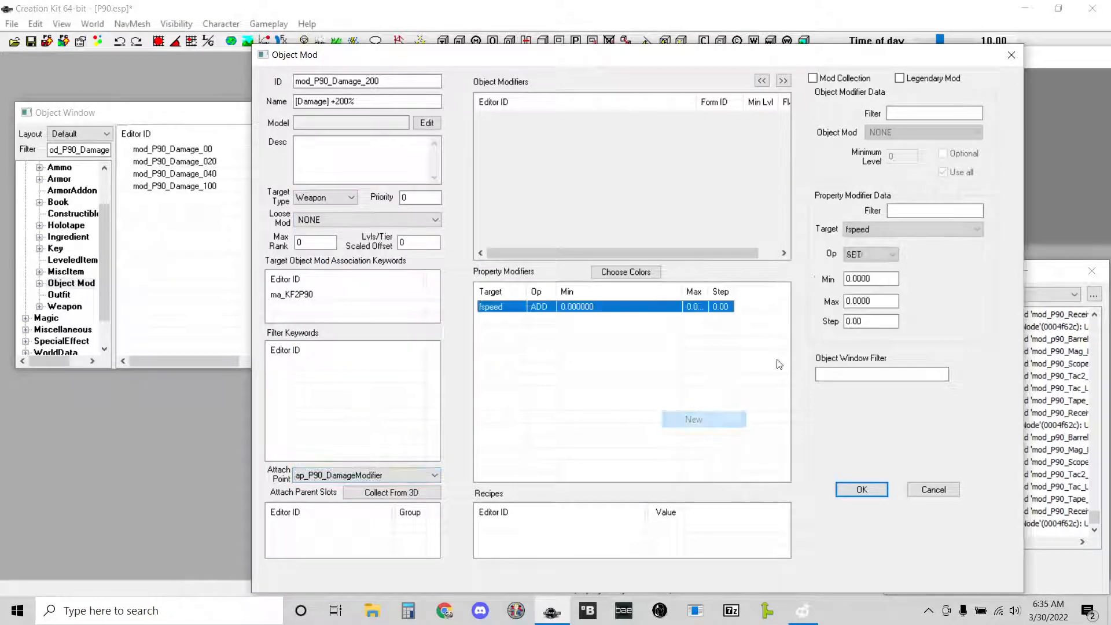
pyautogui.click(926, 229)
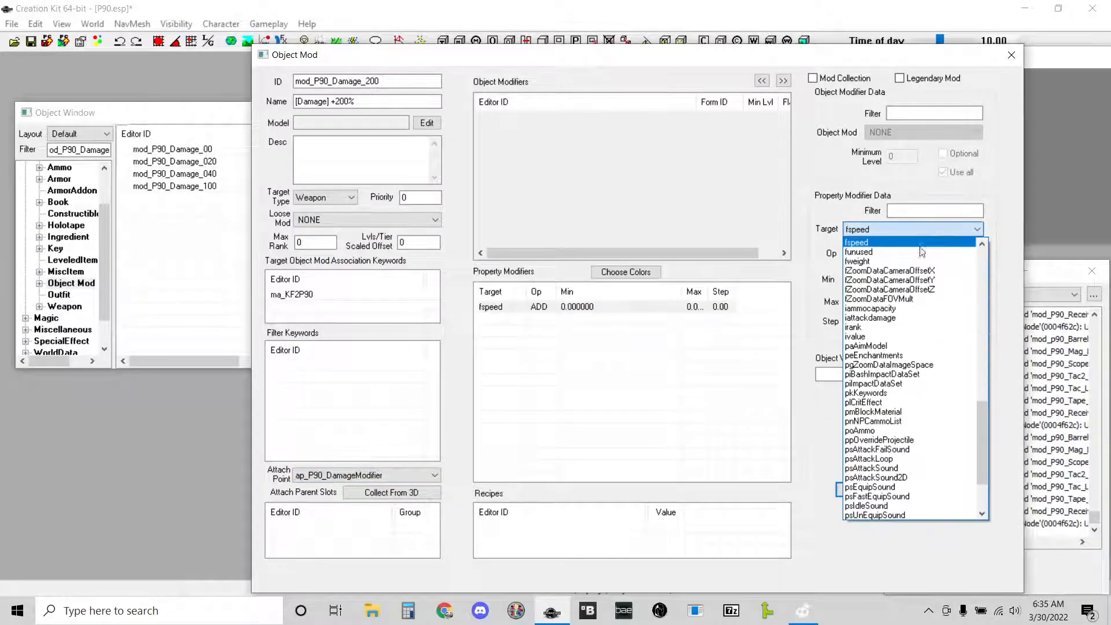
pyautogui.click(873, 319)
pyautogui.click(867, 255)
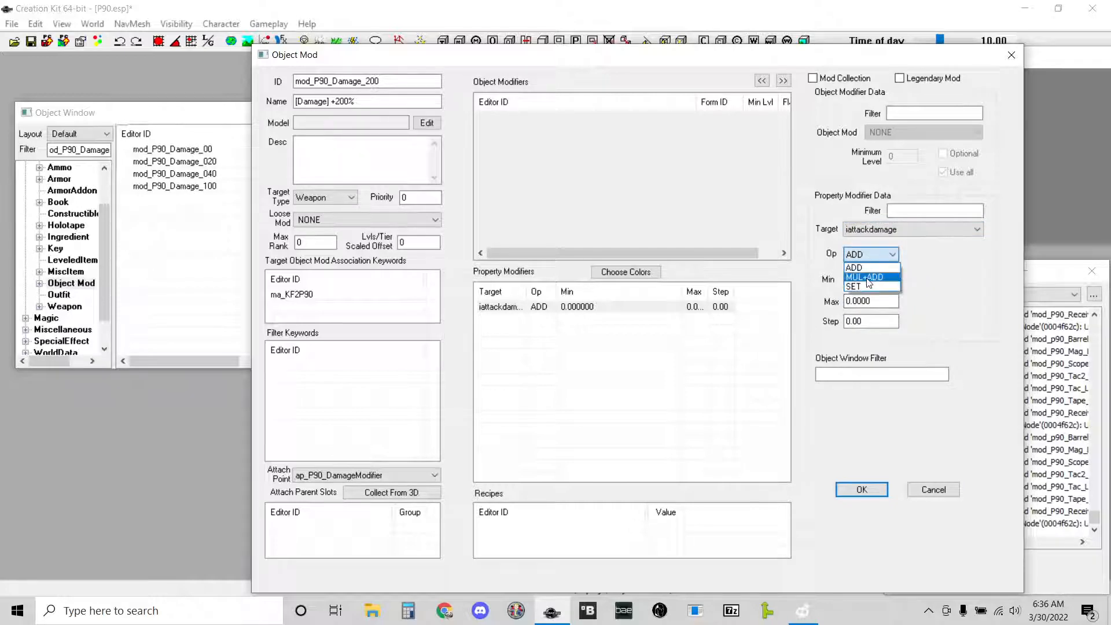
pyautogui.click(868, 277)
pyautogui.press('Tab')
pyautogui.write('2.0')
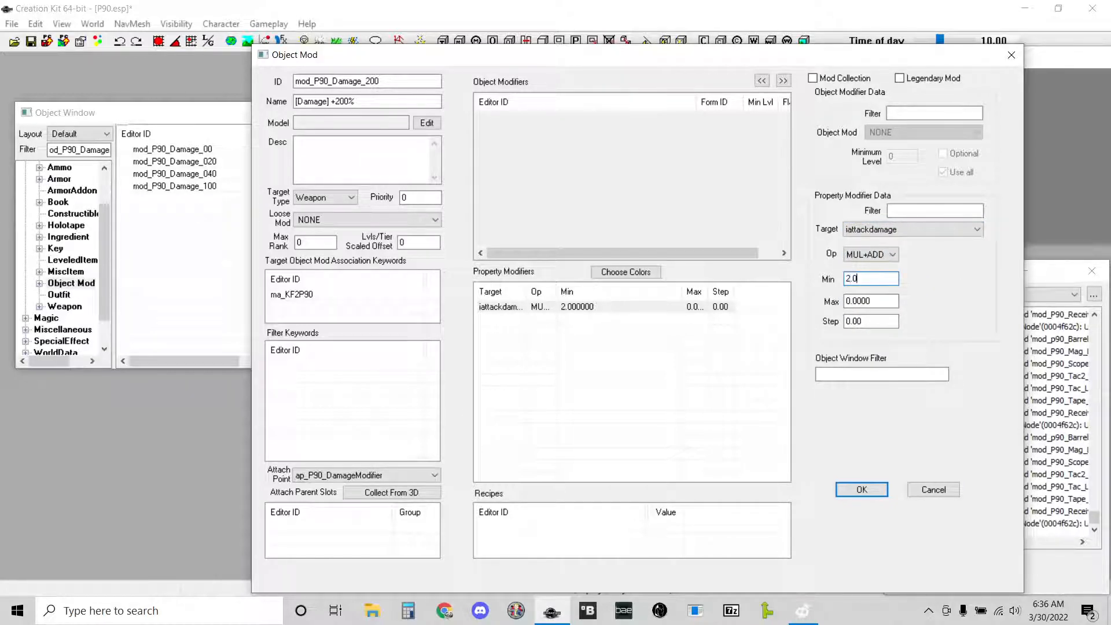
pyautogui.press('Return')
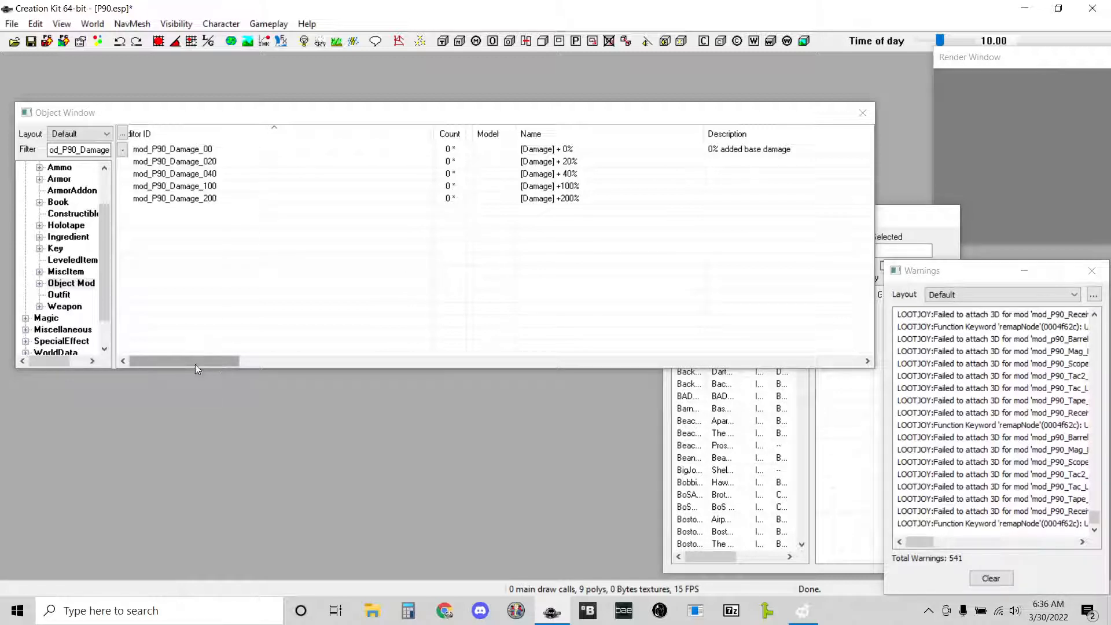
pyautogui.moveTo(196, 363); pyautogui.dragTo(259, 366)
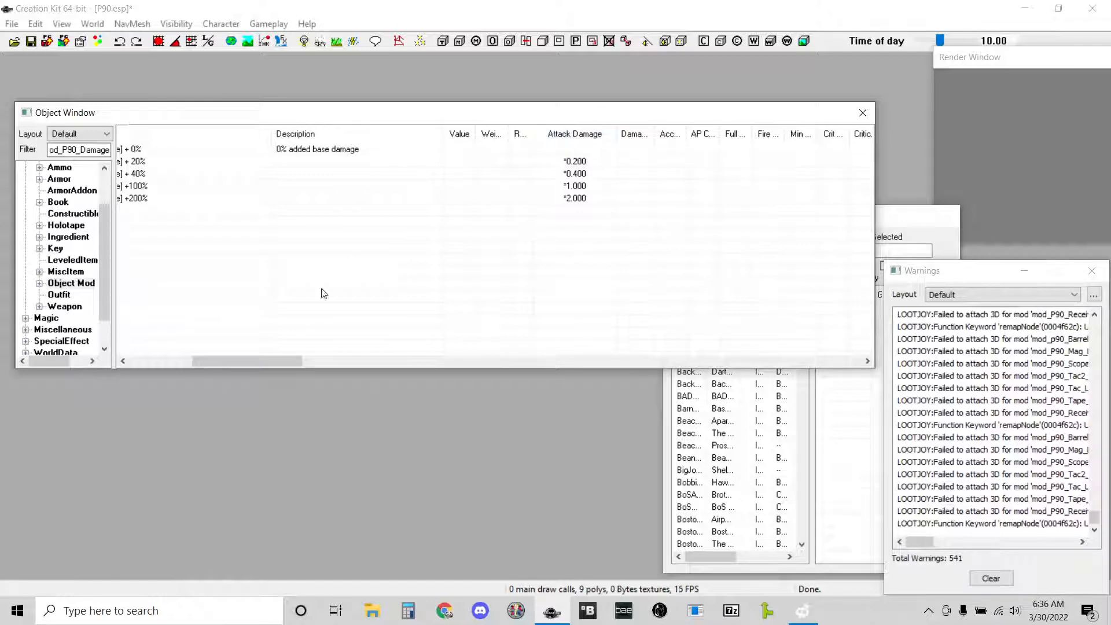
# - Create recipes for all five P90 damage object mods, mod_P90_Damage_00, 020, 040, 100 and 200, in one go
pyautogui.moveTo(229, 363); pyautogui.dragTo(282, 326)
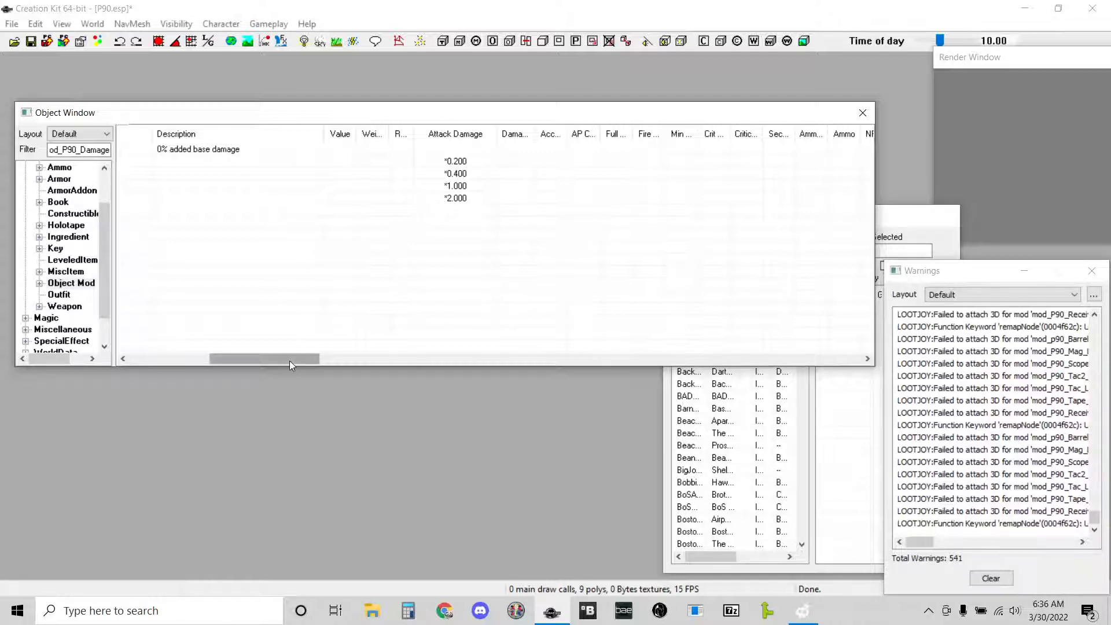
pyautogui.moveTo(289, 360); pyautogui.dragTo(756, 350)
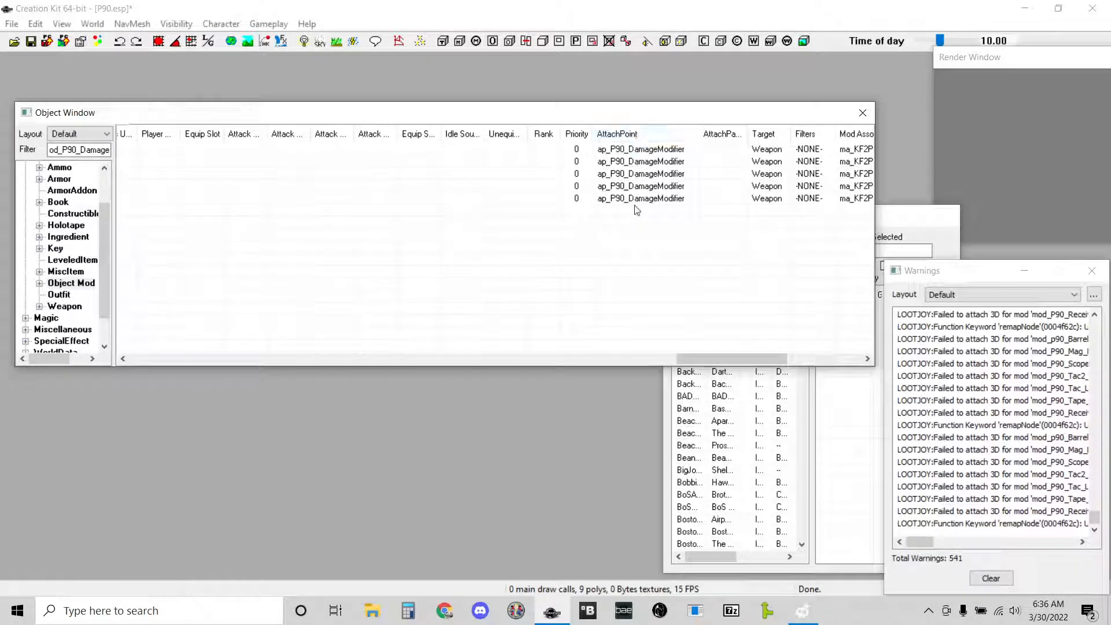
pyautogui.moveTo(703, 352); pyautogui.dragTo(108, 334)
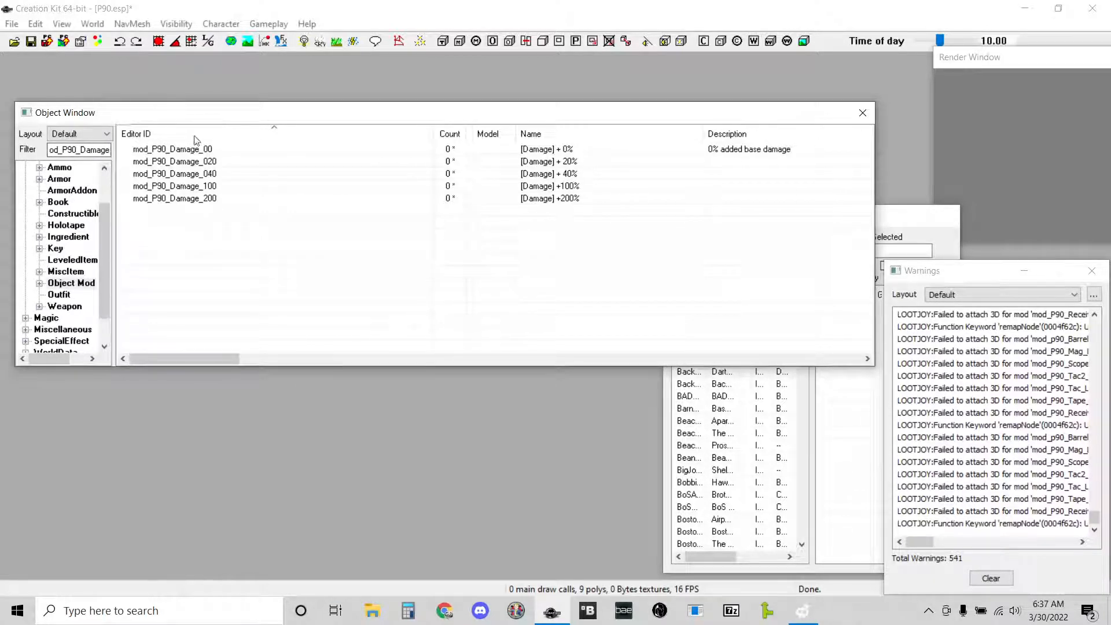
pyautogui.moveTo(172, 226); pyautogui.dragTo(196, 144)
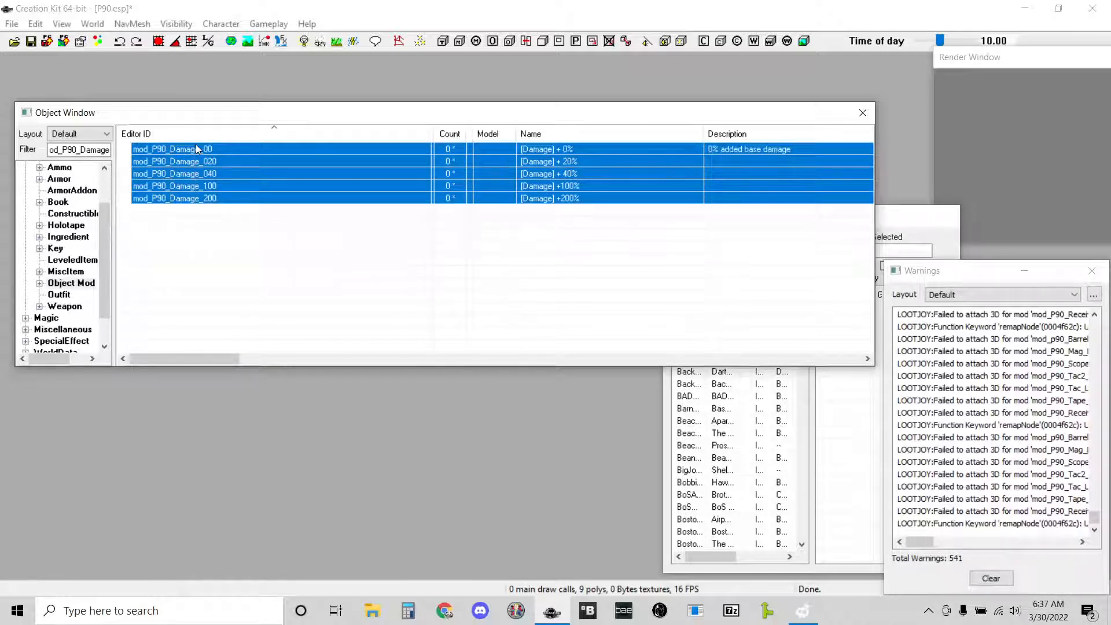
pyautogui.click(141, 241)
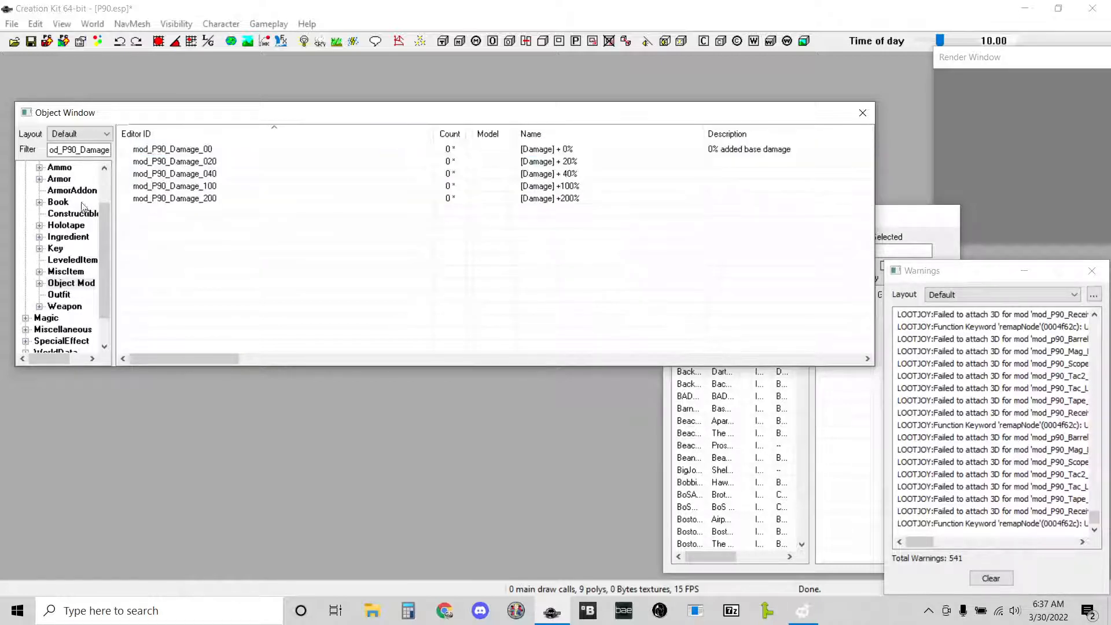
pyautogui.click(182, 151)
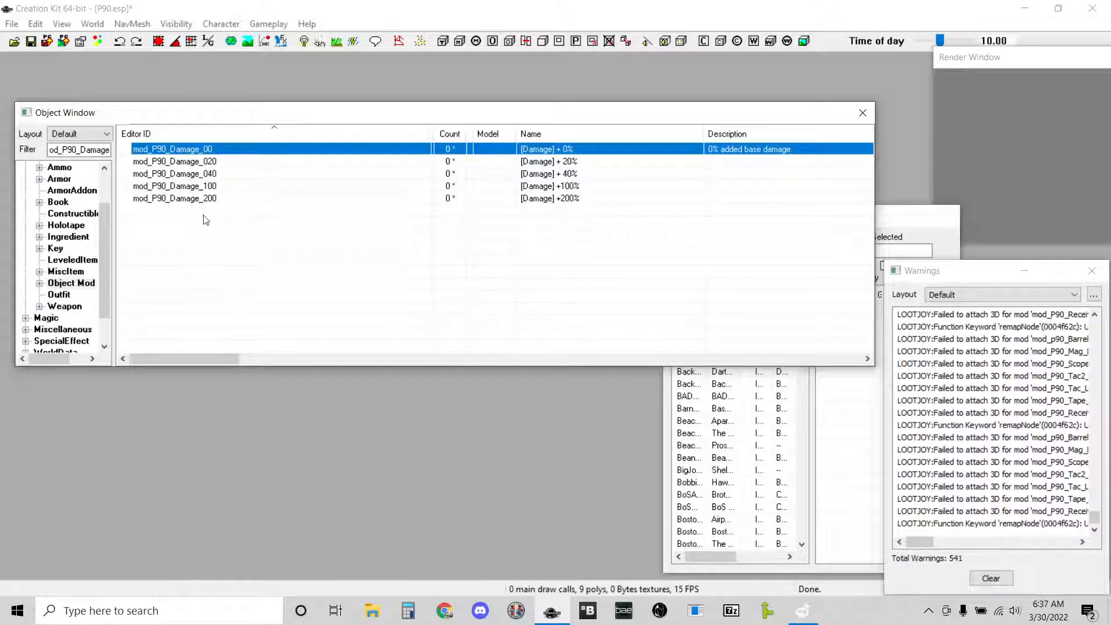
pyautogui.keyDown('shift'); pyautogui.click(199, 199); pyautogui.keyUp('shift')
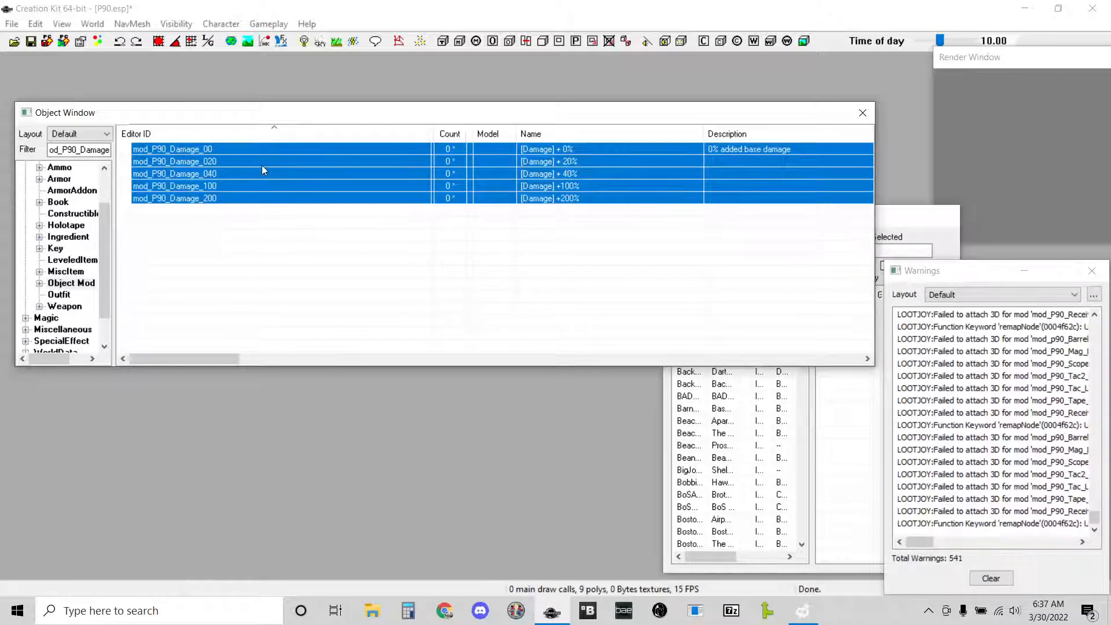
pyautogui.click(183, 222)
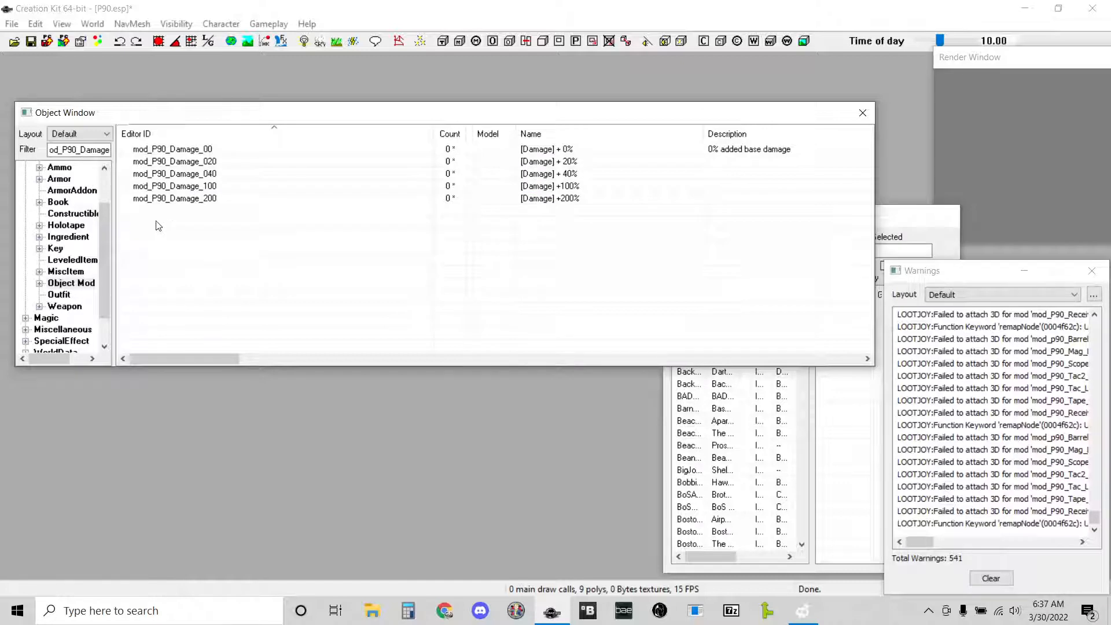
pyautogui.moveTo(156, 226); pyautogui.dragTo(227, 147)
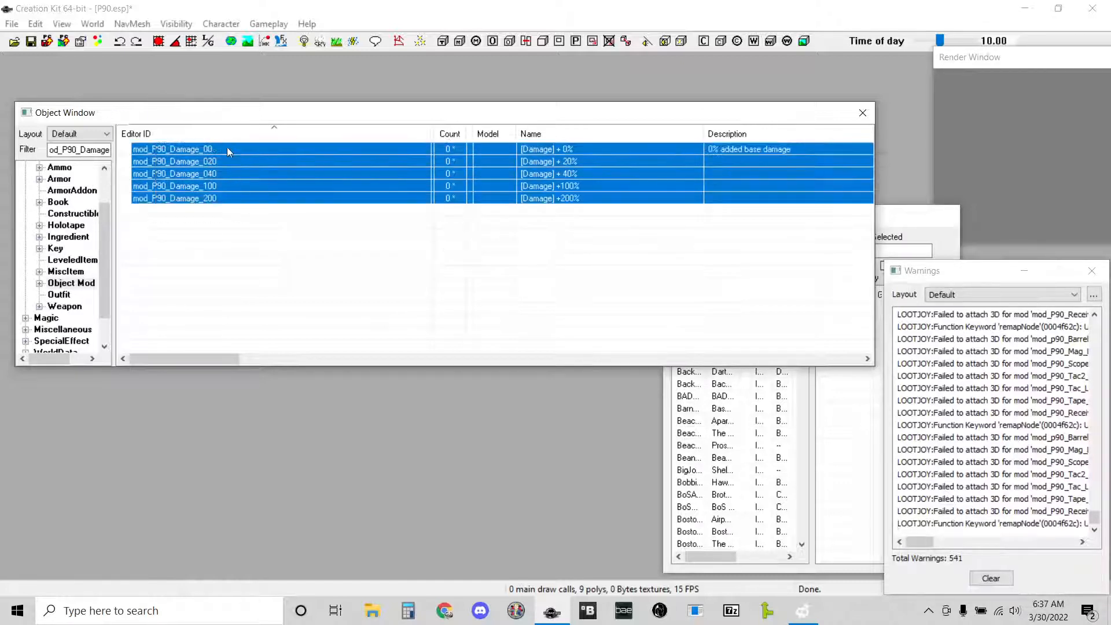
pyautogui.rightClick(181, 164)
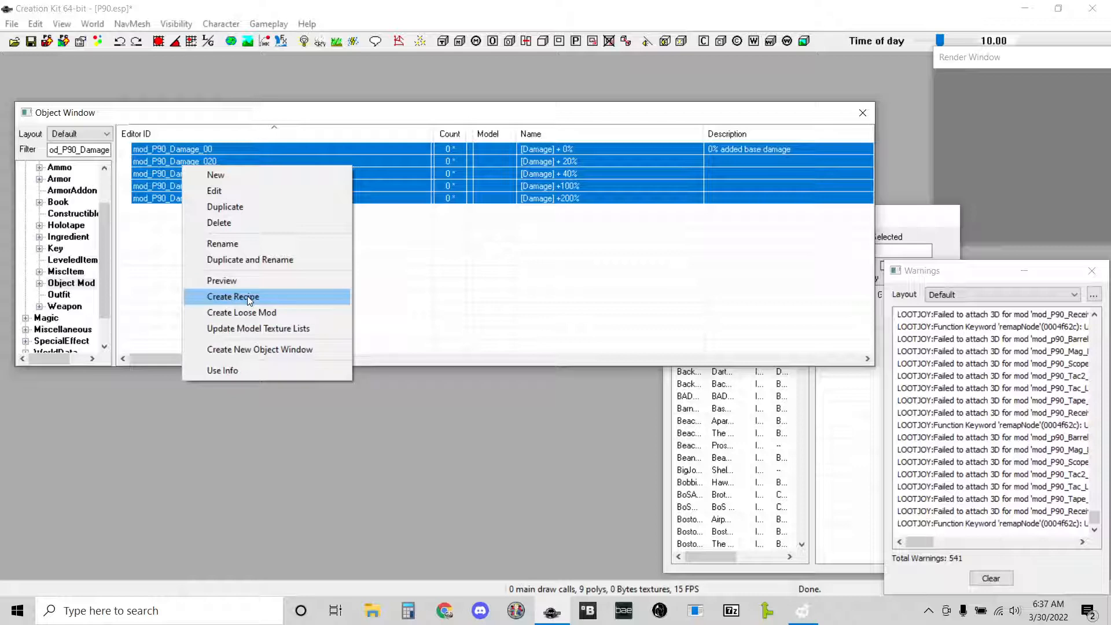
pyautogui.click(248, 296)
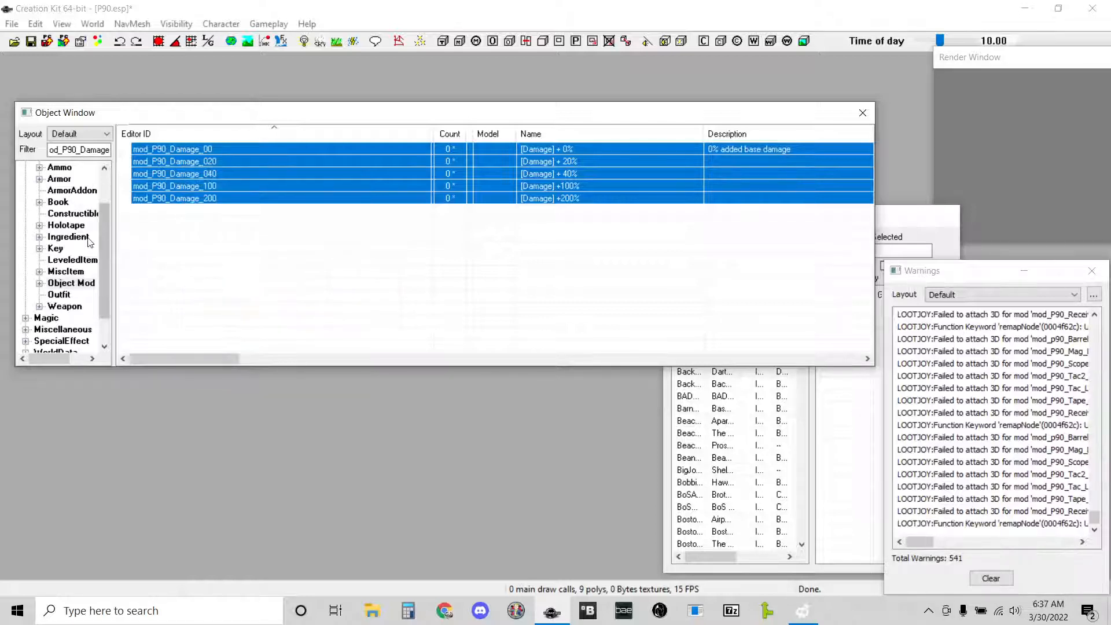
# - Review the recipe settings of the constructible object co_mod_P90_Damage_00 and close it without saving
pyautogui.click(66, 212)
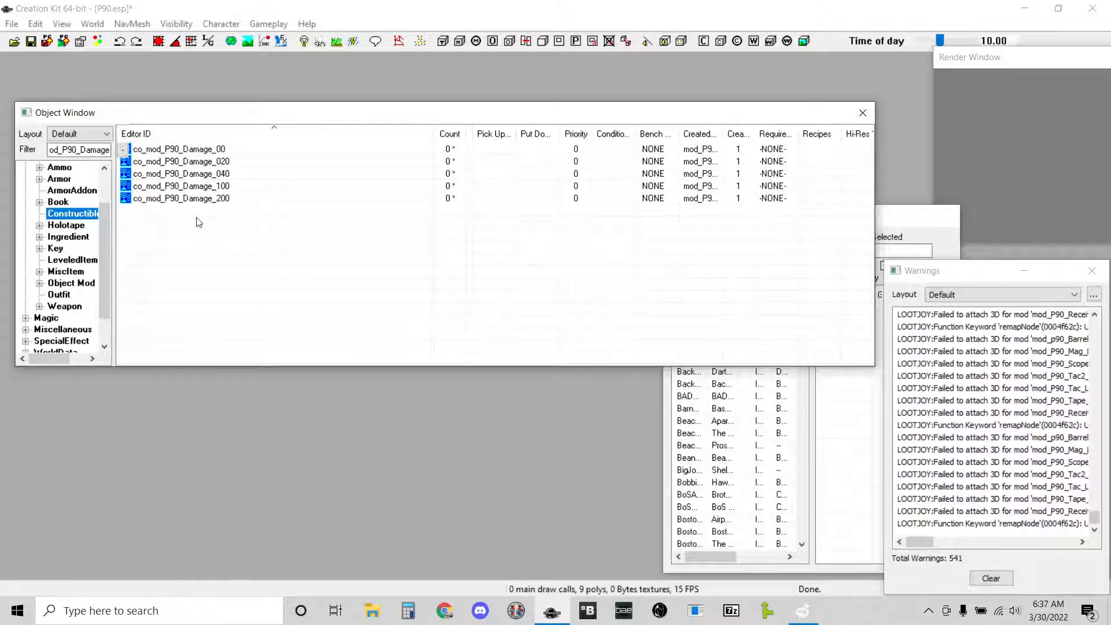
pyautogui.click(217, 151)
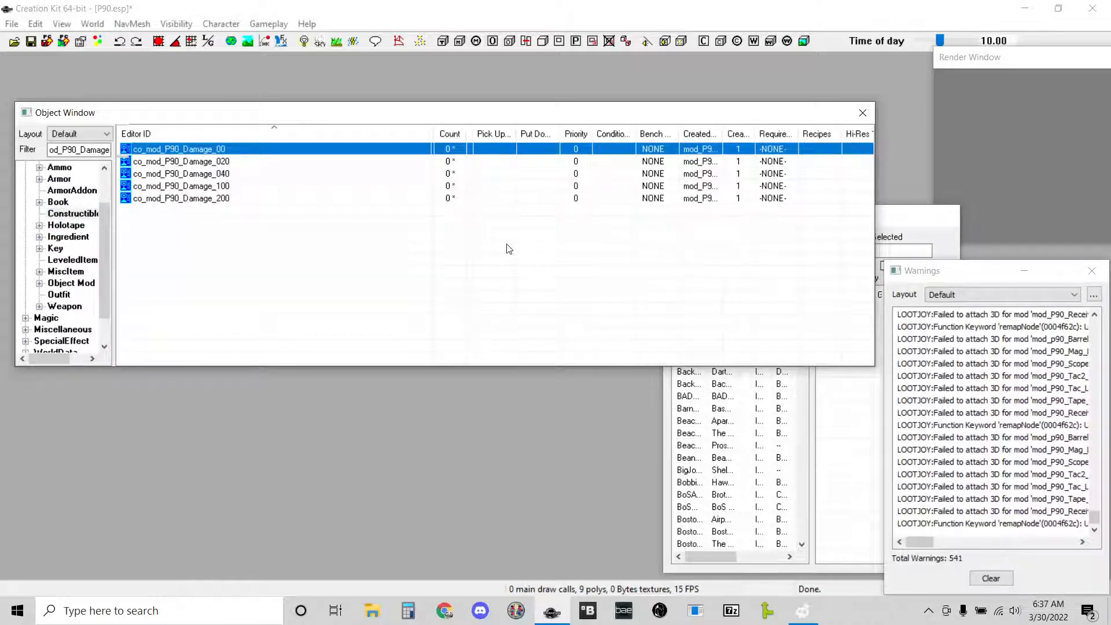
pyautogui.press('Return')
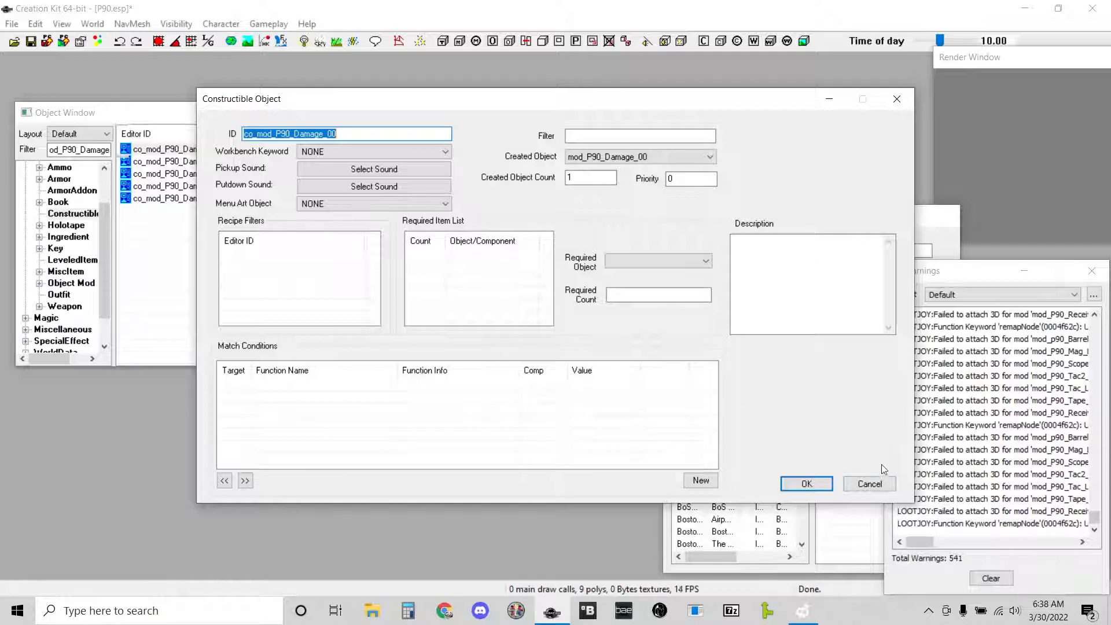
pyautogui.click(878, 487)
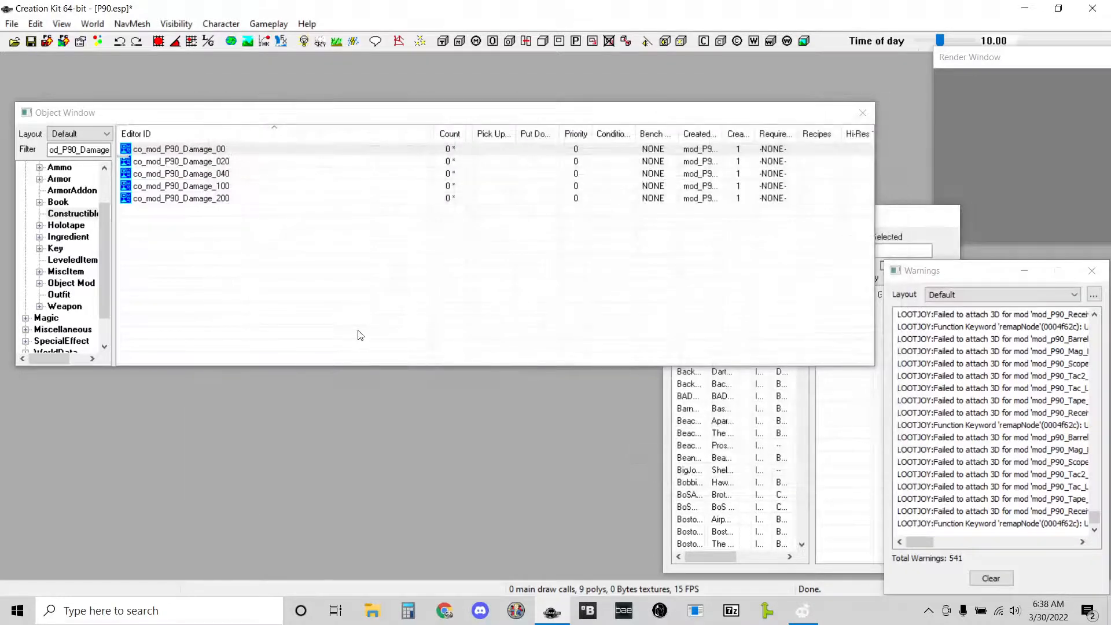